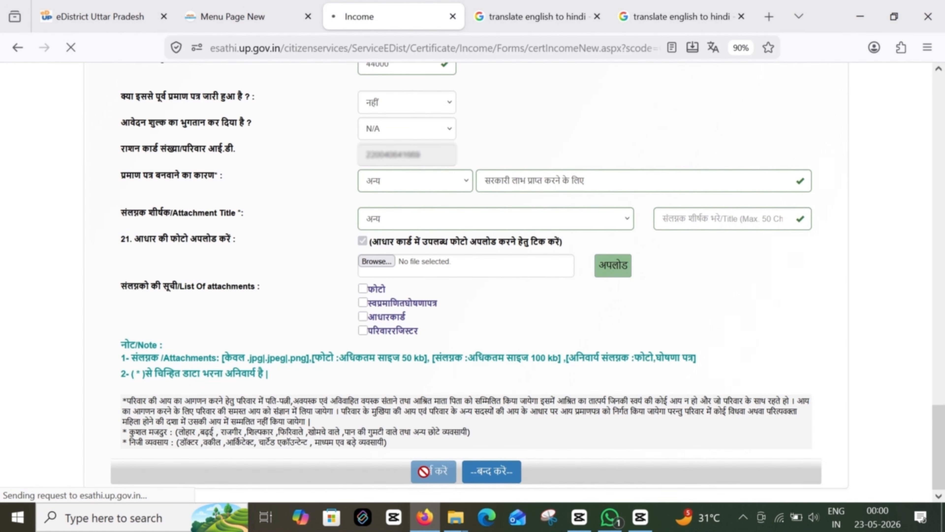
Return to the service dashboard and start a new निवास प्रमाण पत्र (residence certificate) application
scroll(331, 228, down, 3)
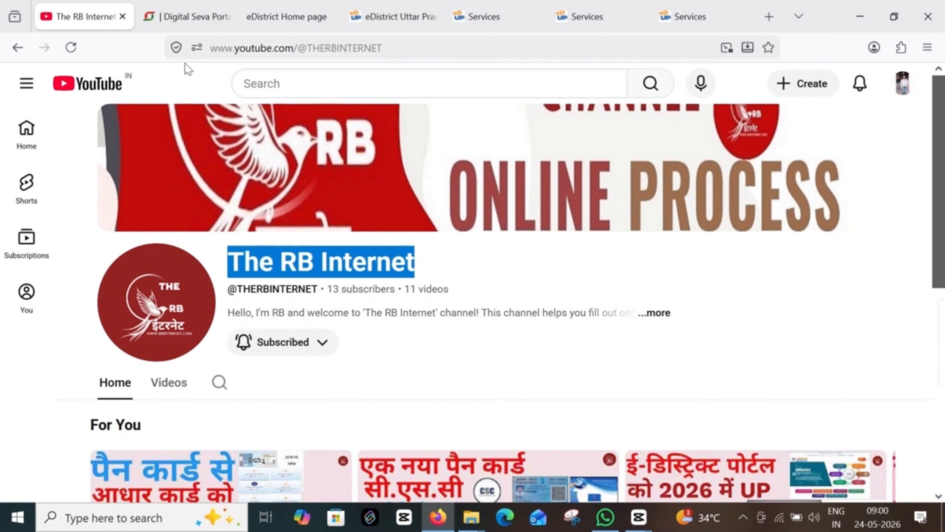
click(186, 17)
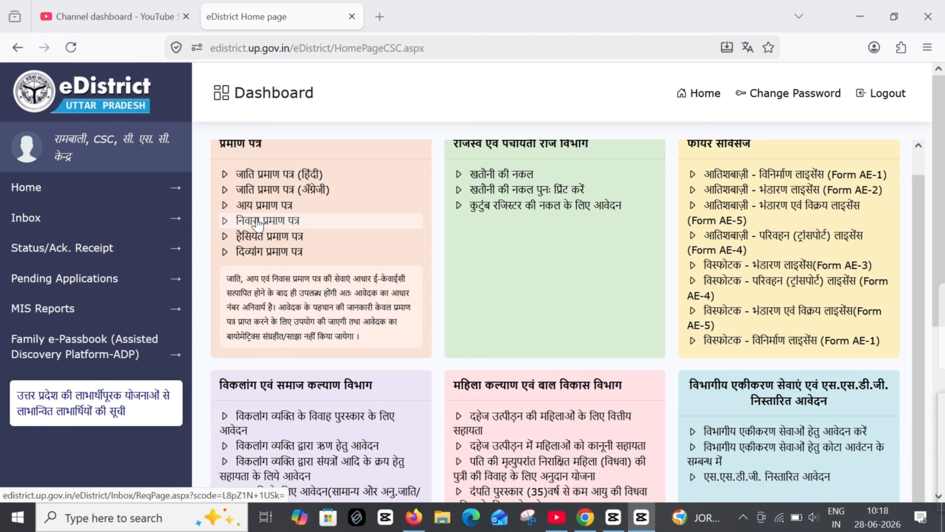
click(258, 222)
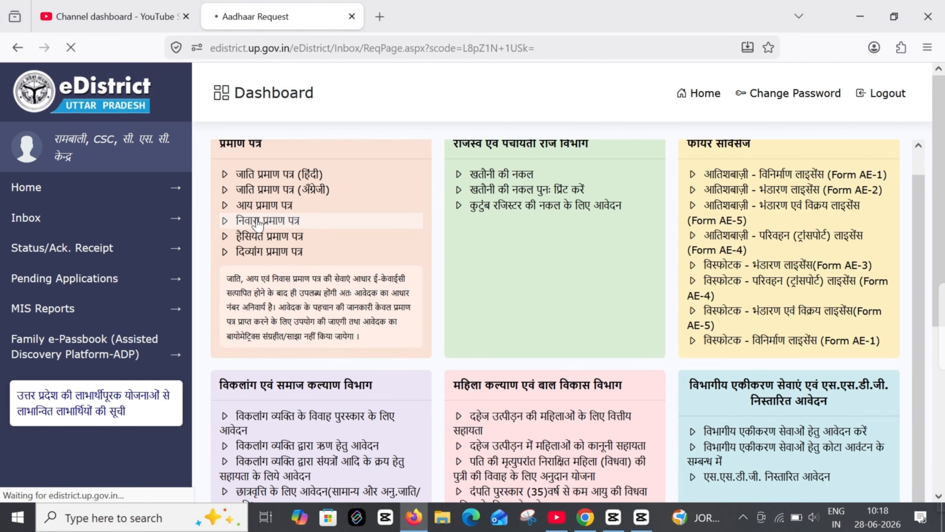
scroll(348, 310, down, 3)
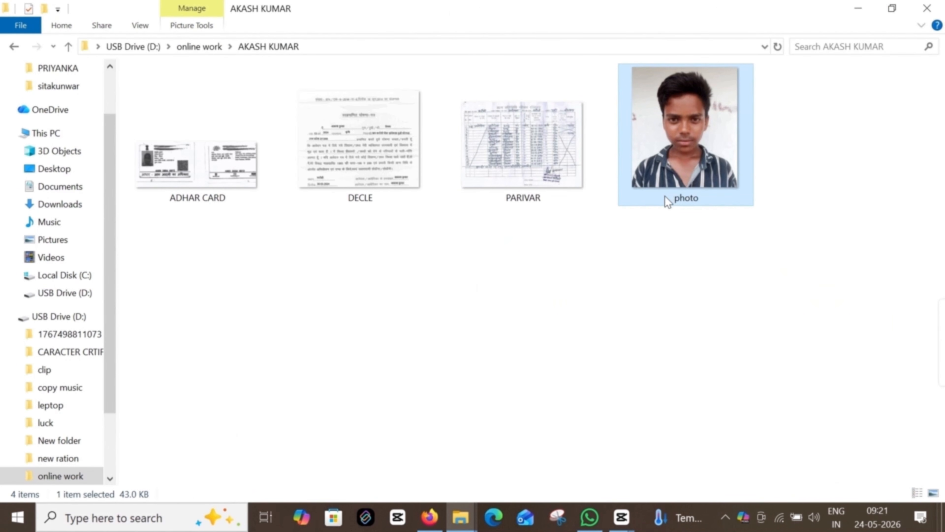
mouse_move(667, 201)
mouse_down()
mouse_move(702, 203)
mouse_move(668, 182)
mouse_up()
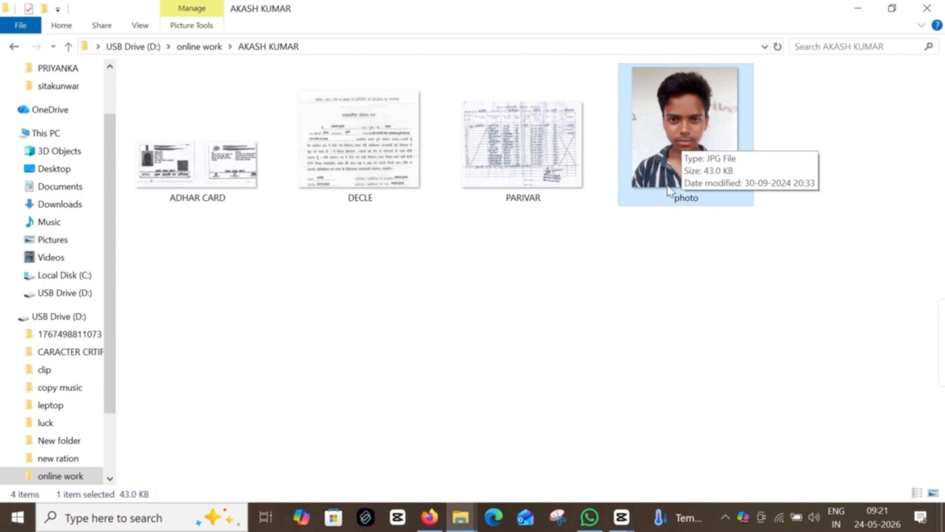
mouse_move(175, 181)
mouse_down()
mouse_move(189, 186)
mouse_move(184, 172)
mouse_up()
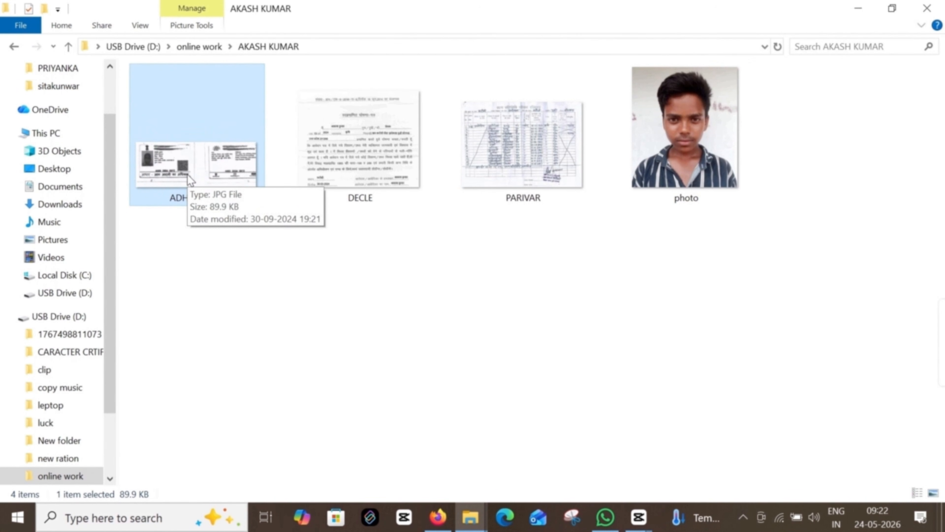
drag(537, 173, 516, 174)
drag(319, 158, 348, 186)
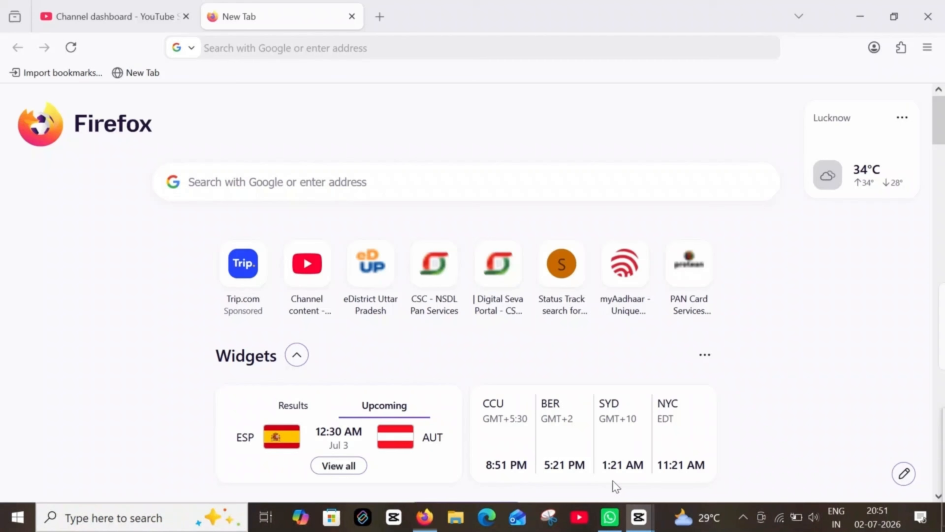
Search Google for 'edistrict up' and open the 'e-District - UP Government' result
click(290, 47)
text(edistrict up)
key(Return)
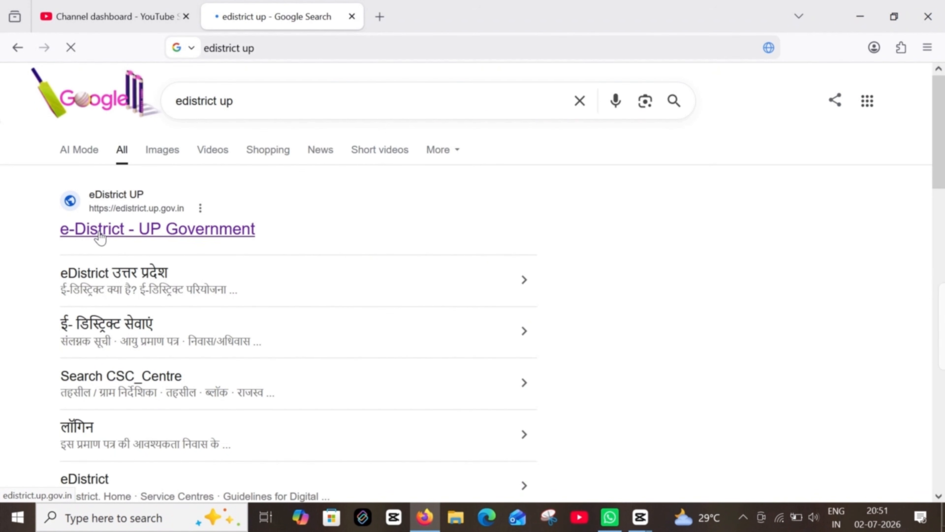
click(101, 231)
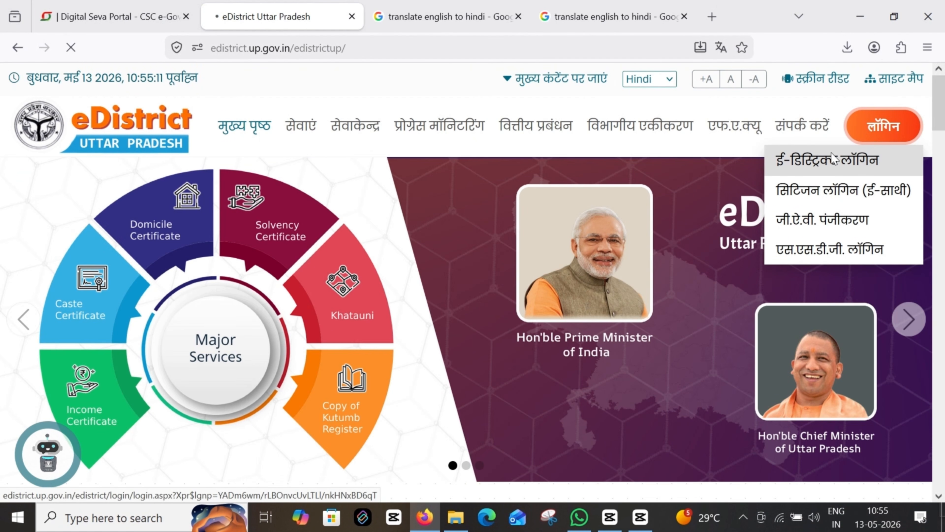
Log in through ई-डिस्ट्रिक्ट लॉगिन as a Csc/eDistrict User with the captcha, declining the password update
click(830, 158)
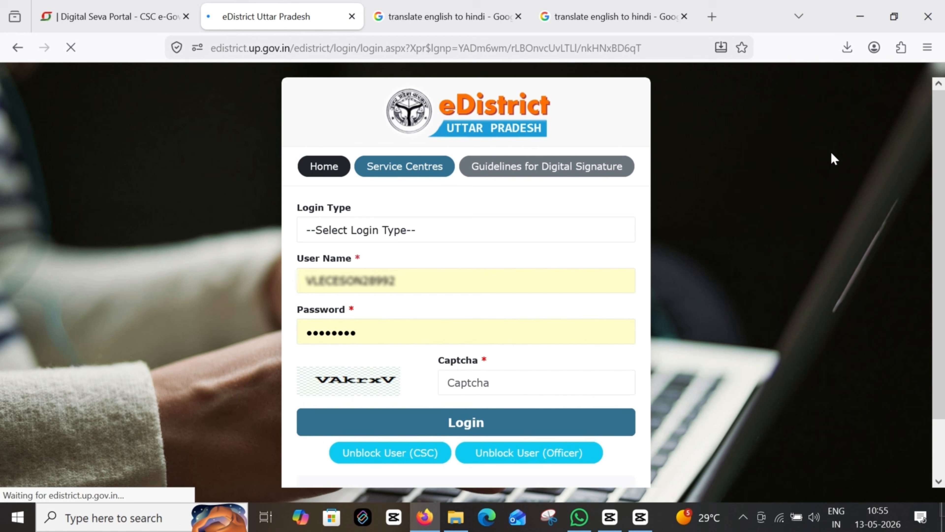
click(377, 231)
click(366, 332)
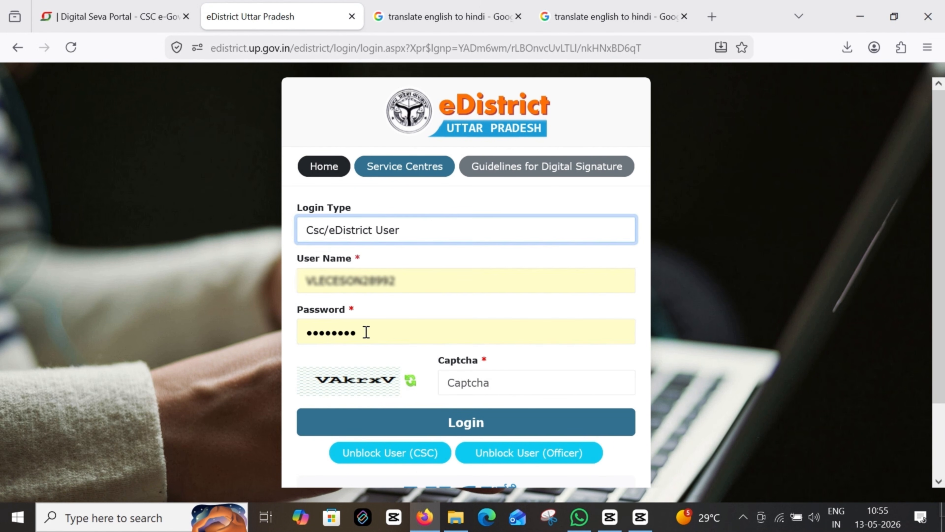
click(463, 376)
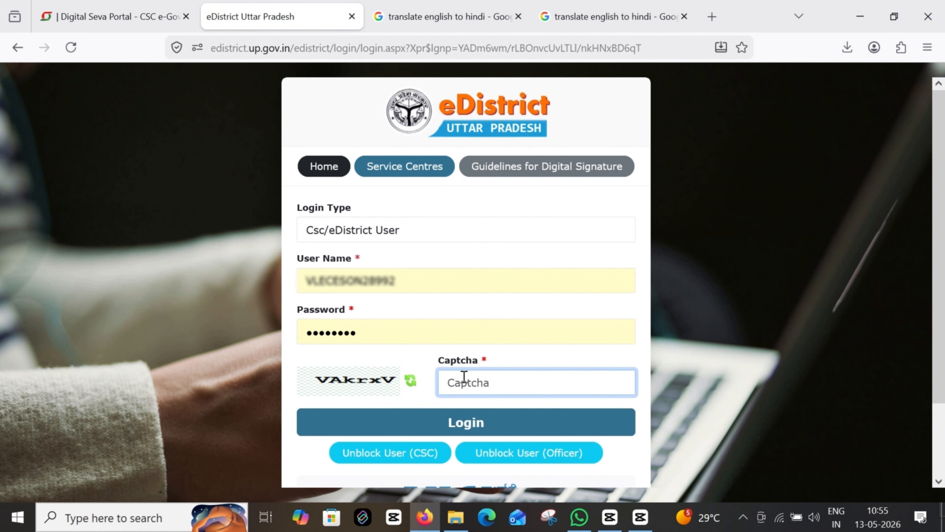
text(VAkrxV)
click(477, 422)
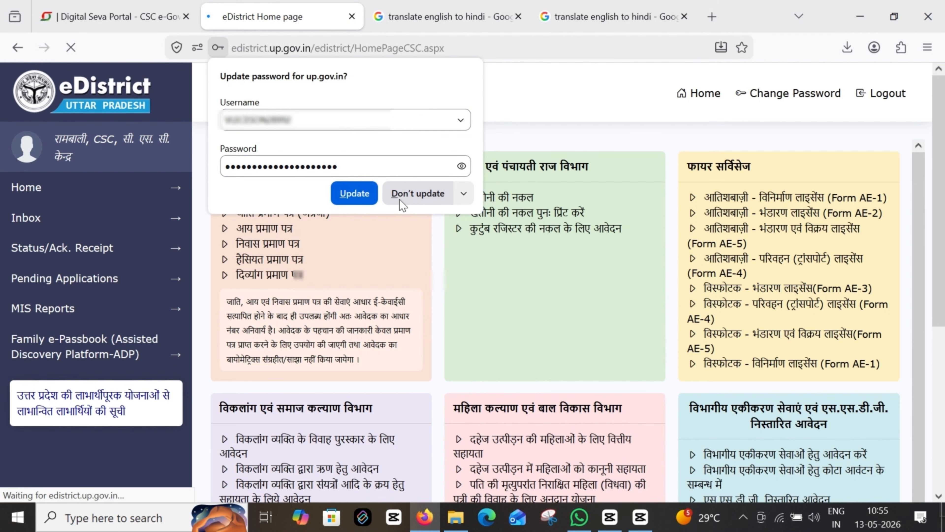
click(404, 198)
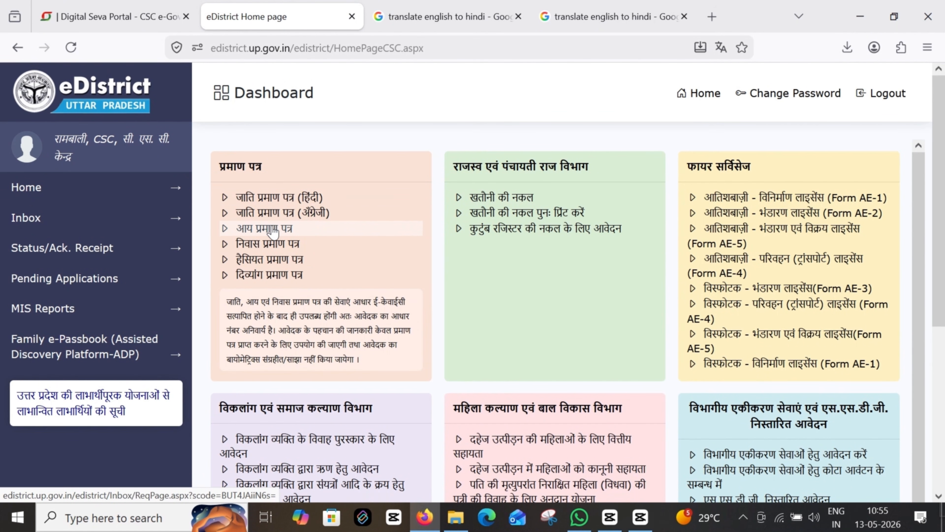
mouse_move(210, 192)
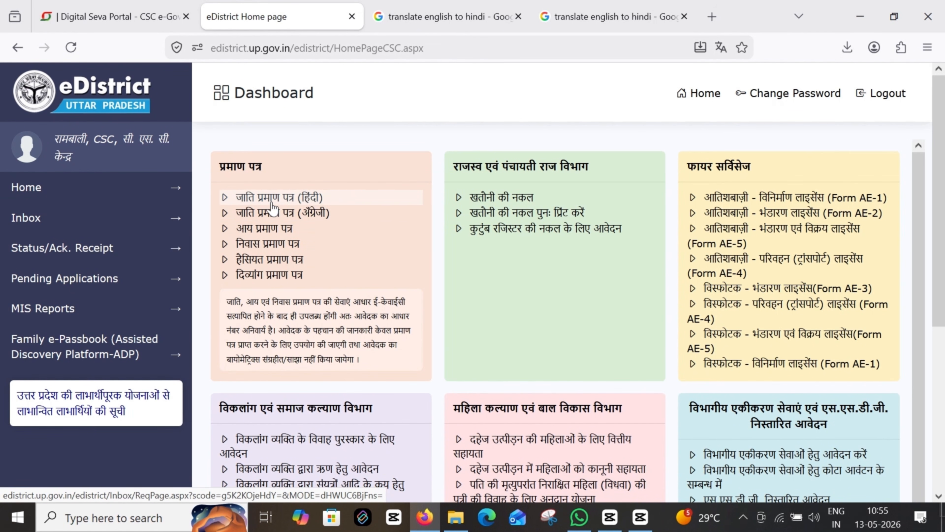
Start a निवास प्रमाण पत्र application, submit the applicant's Aadhaar number and security code, then the OTP
click(256, 244)
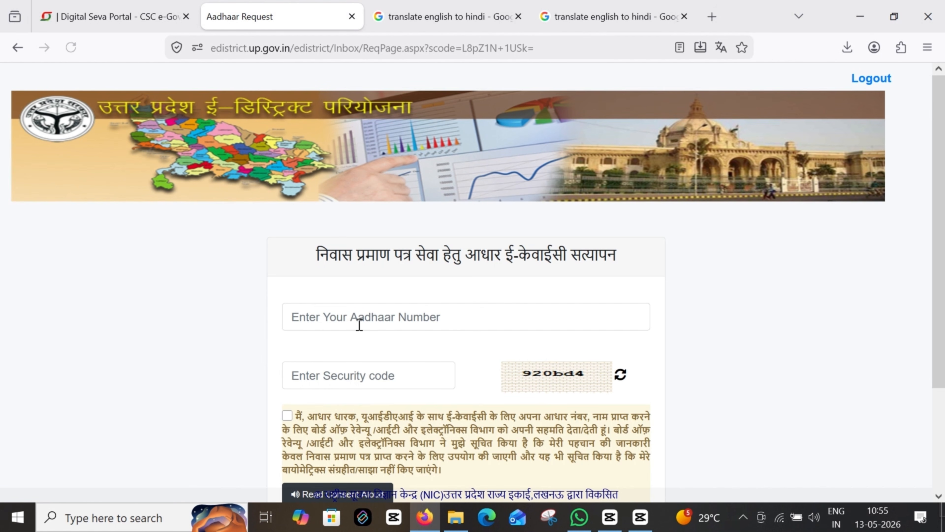
click(359, 323)
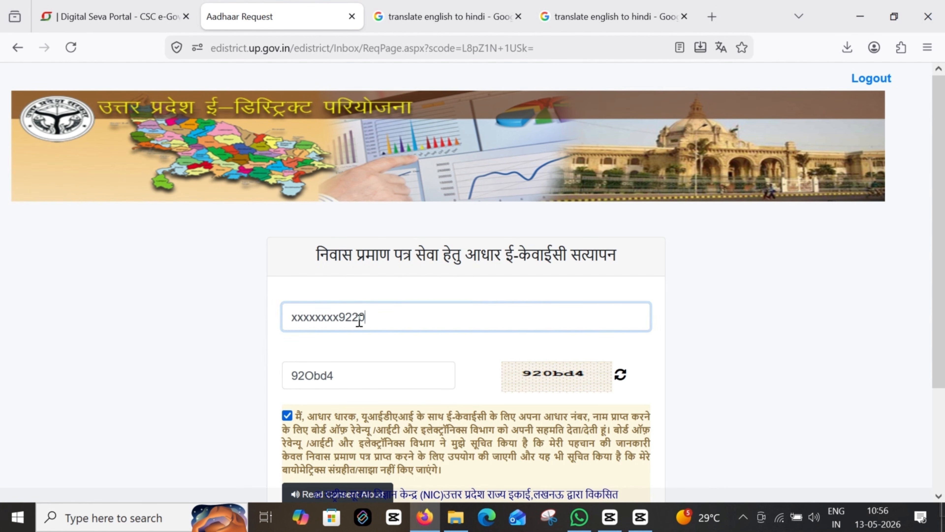
drag(360, 317, 296, 320)
drag(360, 374, 281, 386)
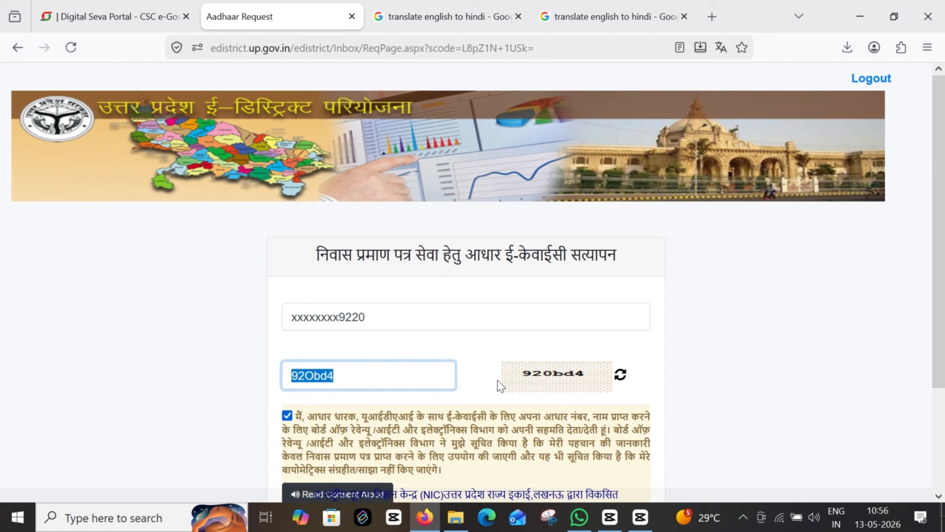
scroll(343, 400, down, 3)
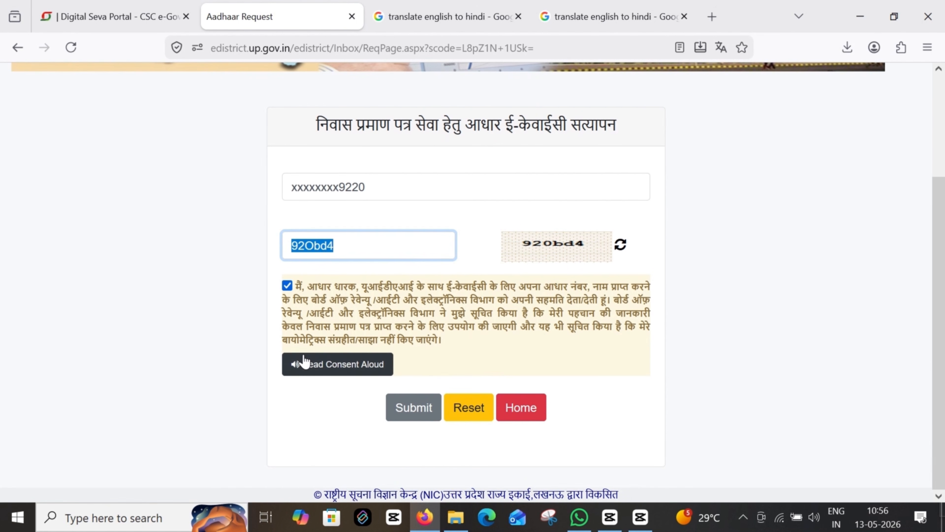
click(402, 408)
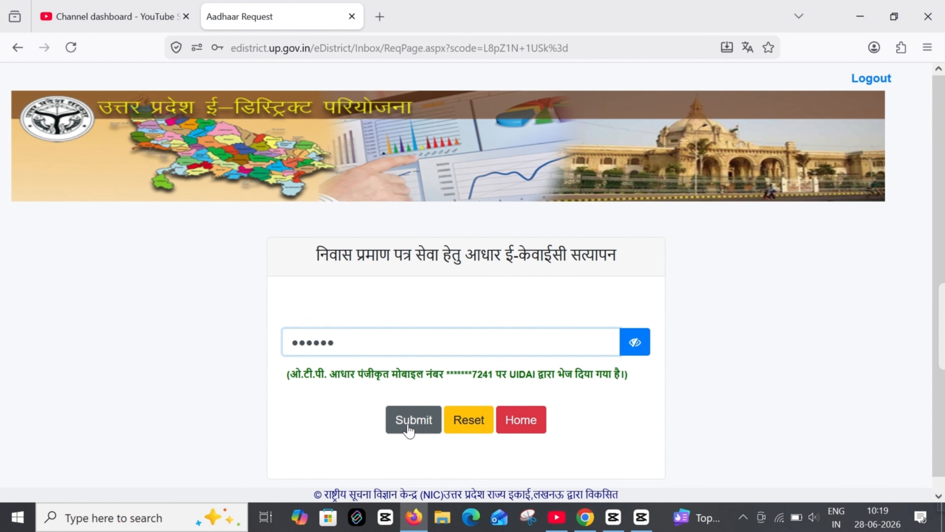
click(406, 424)
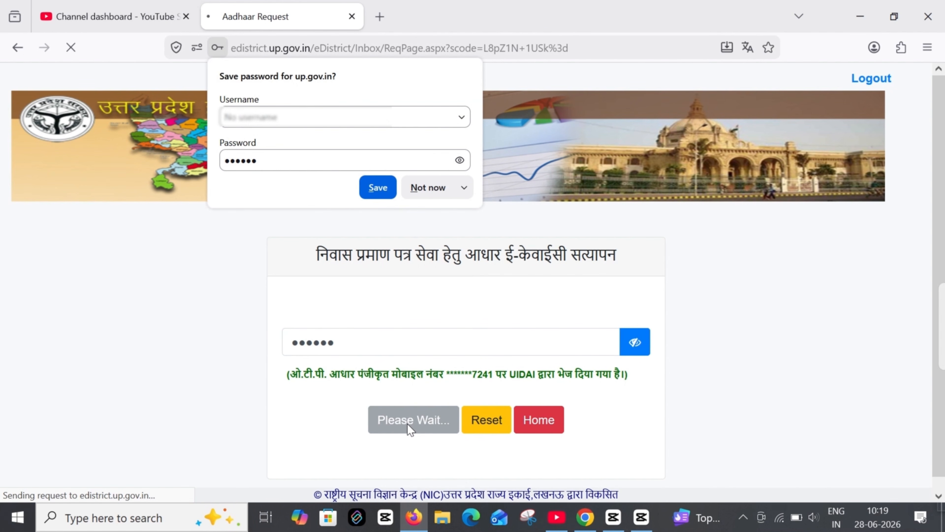
Decline saving the password and set the application's service type to नगरीय (urban)
click(428, 194)
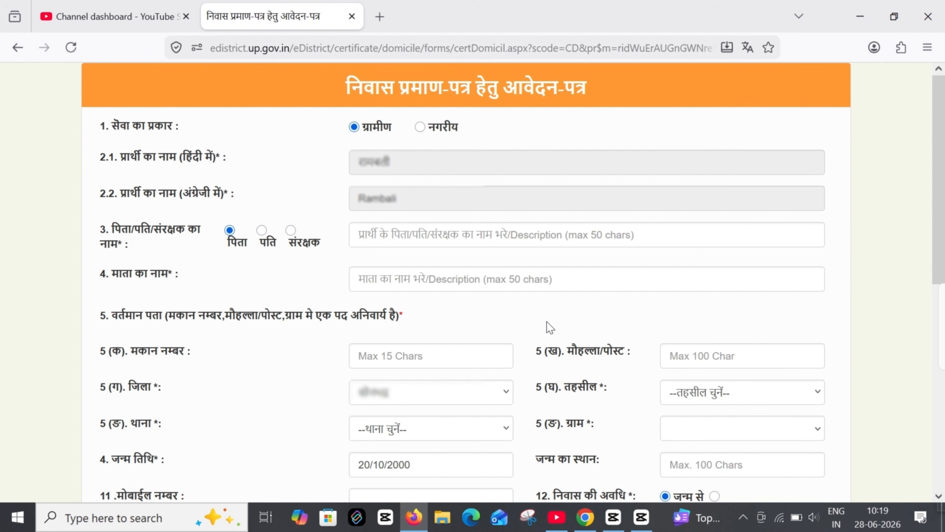
scroll(547, 321, down, 10)
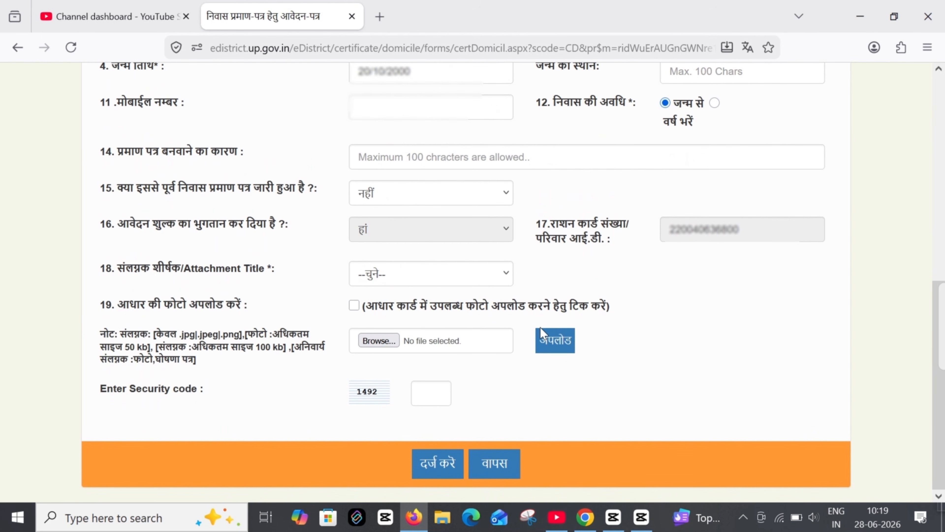
scroll(540, 328, up, 10)
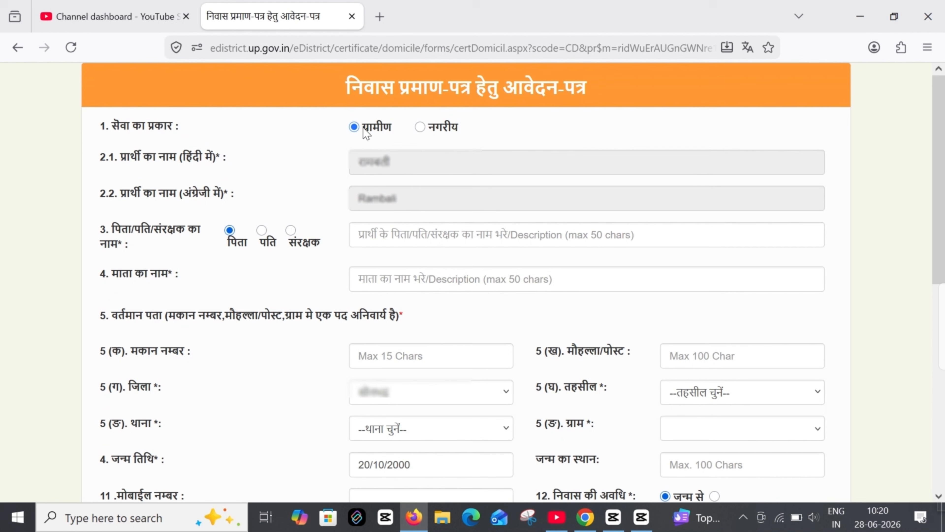
drag(364, 128, 464, 131)
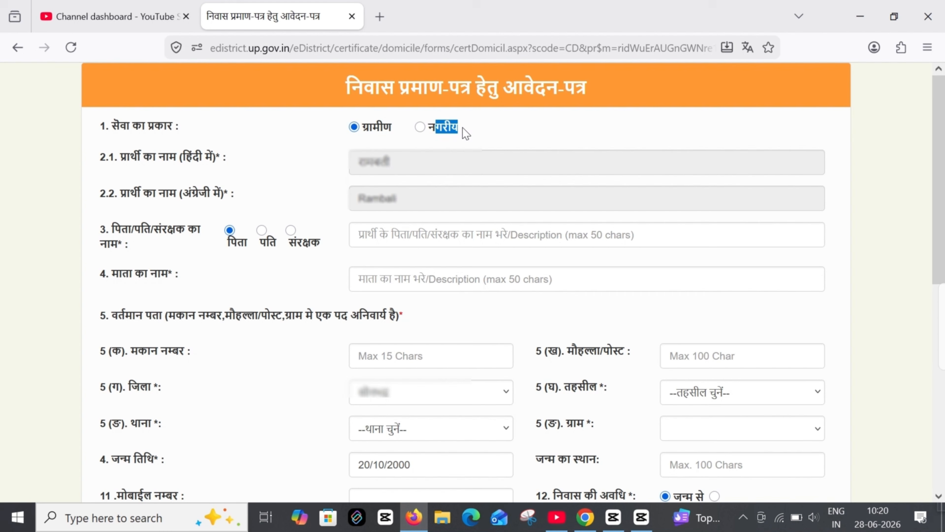
click(428, 128)
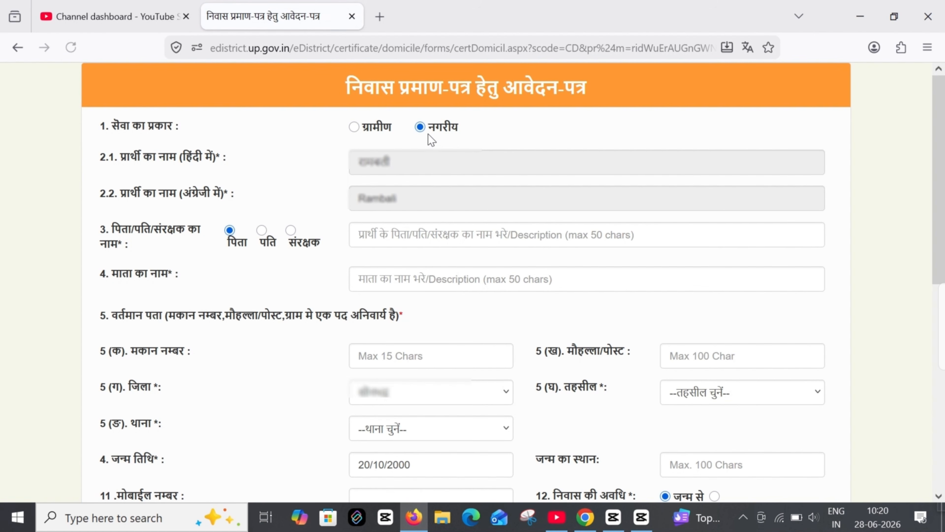
Switch service type back to ग्रामीण, review the prefilled names, and choose पिता as the relation
click(353, 127)
drag(100, 157, 166, 165)
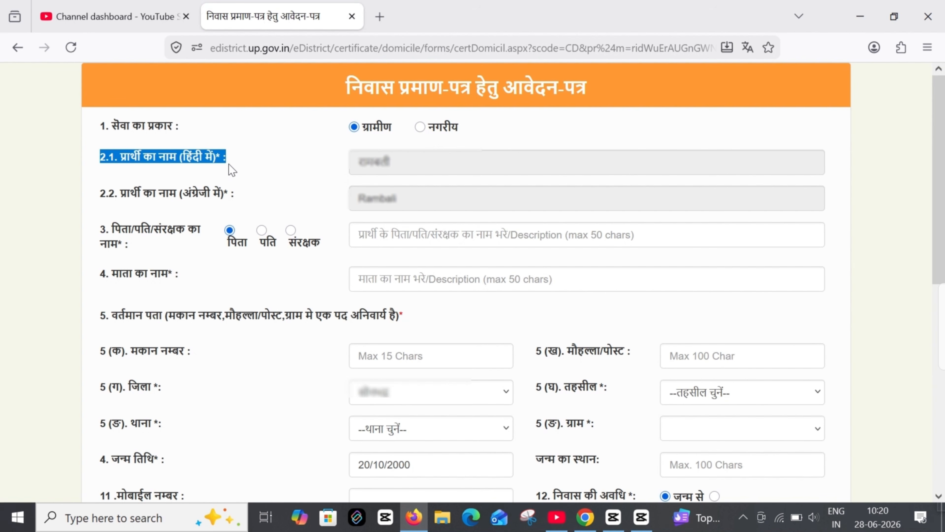
drag(354, 160, 431, 166)
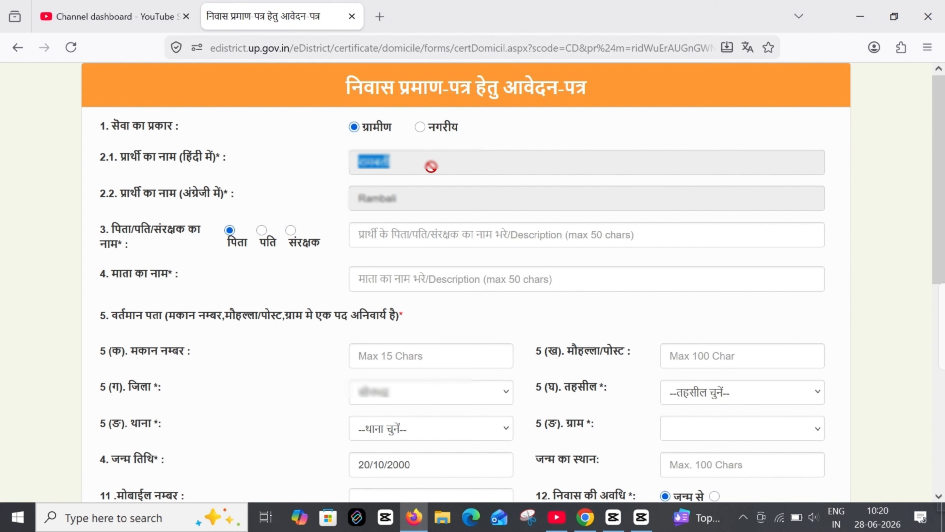
drag(100, 193, 260, 199)
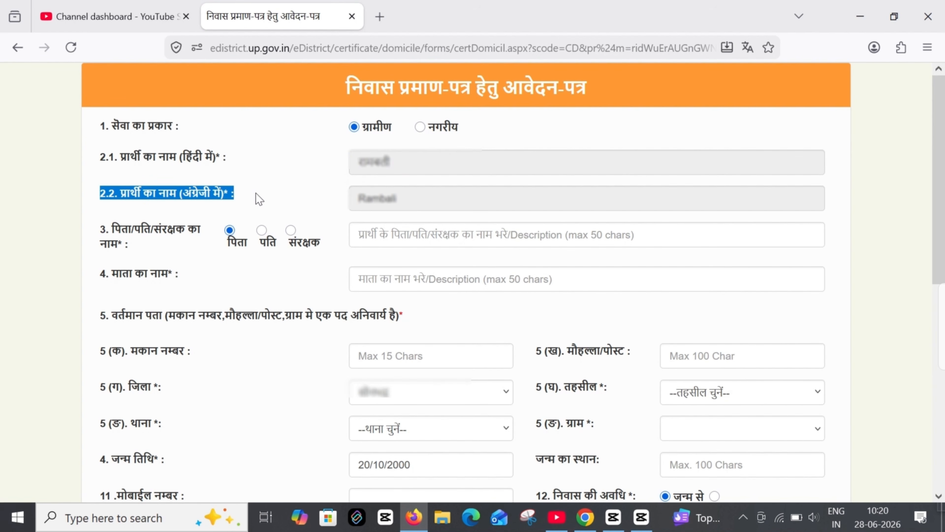
drag(355, 198, 404, 202)
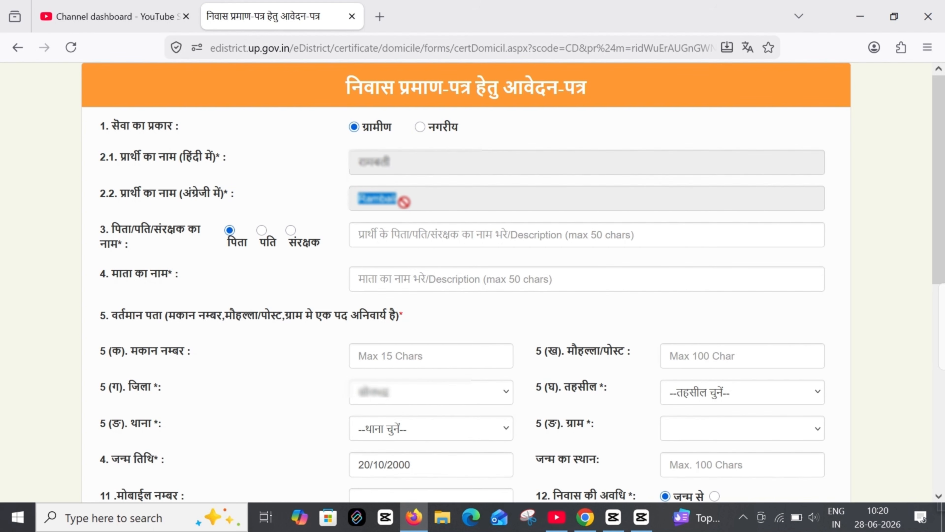
drag(112, 228, 171, 253)
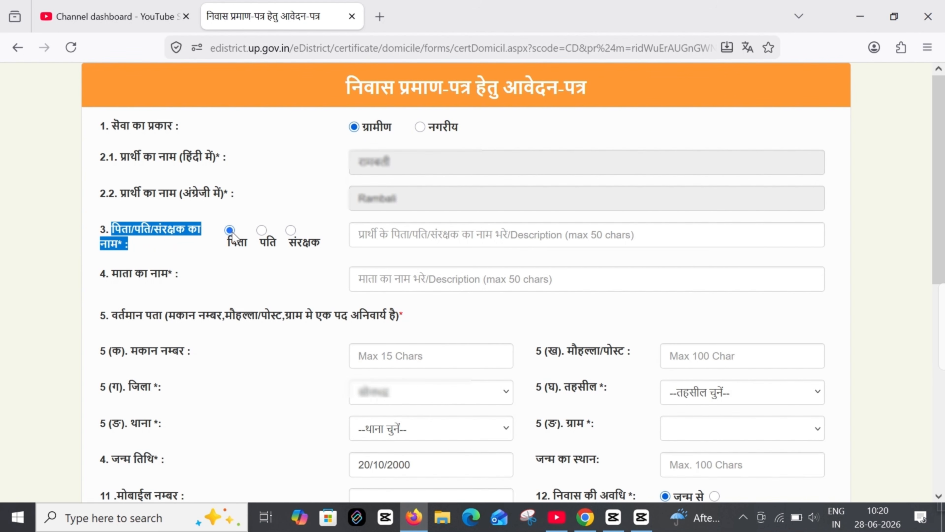
click(261, 231)
click(291, 231)
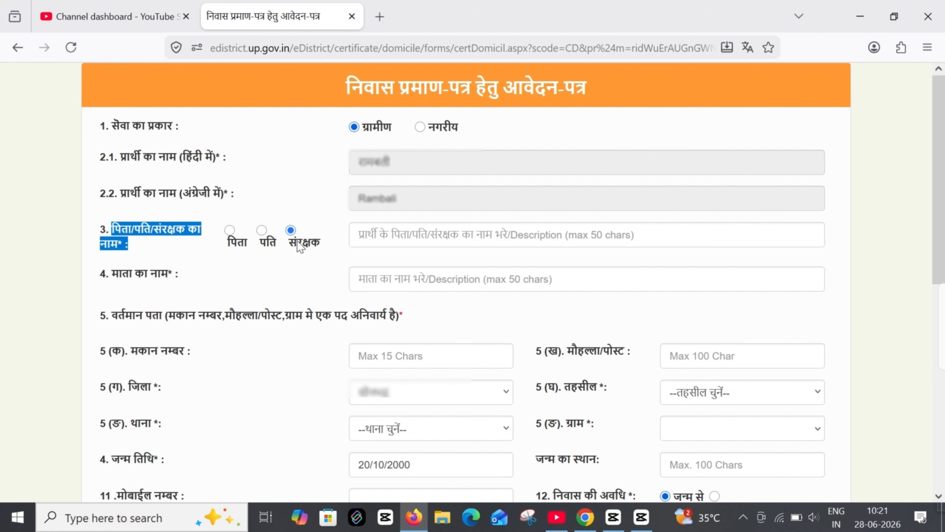
click(379, 234)
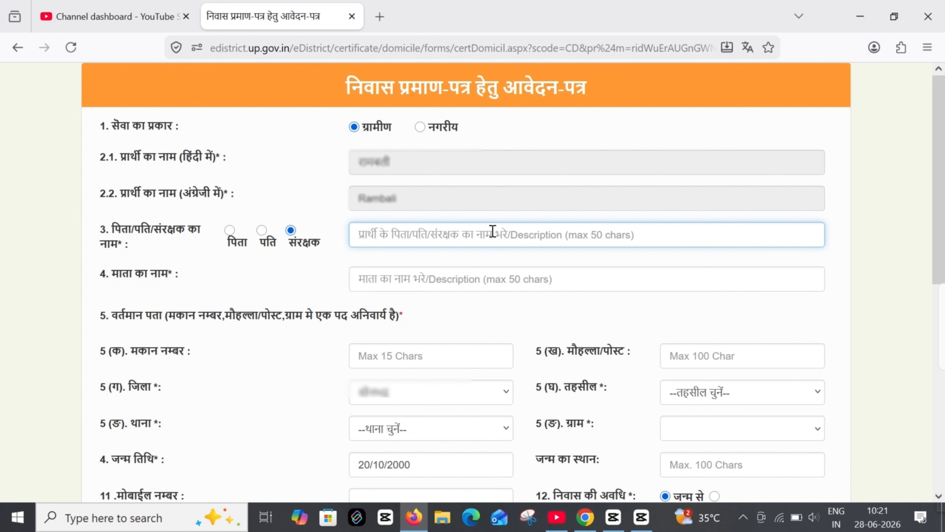
click(229, 231)
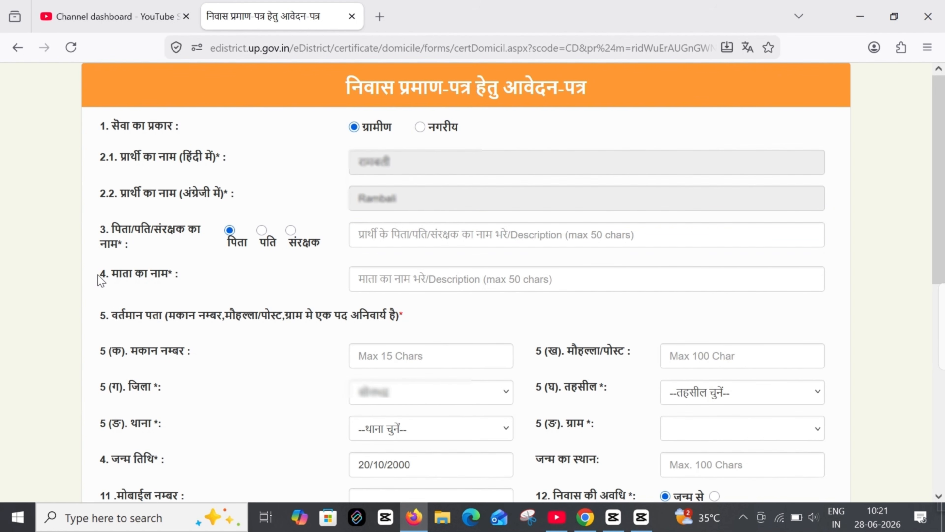
Review the mother's name, house number, locality, district, tehsil, police station and village fields
drag(98, 275, 393, 268)
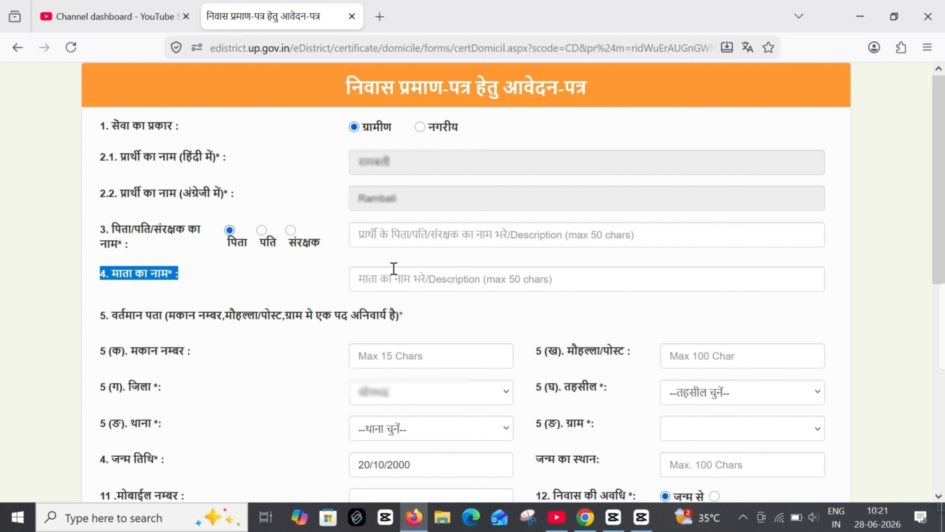
click(393, 268)
drag(101, 318, 153, 353)
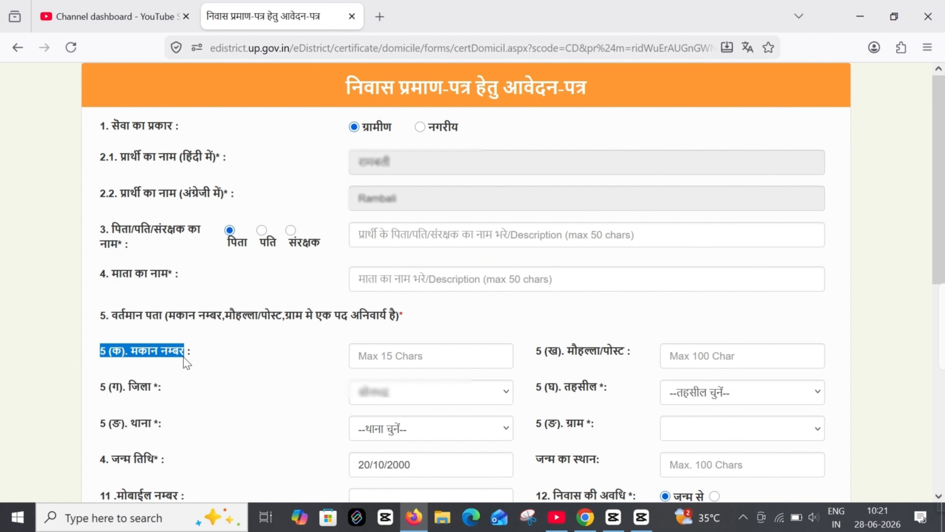
click(390, 357)
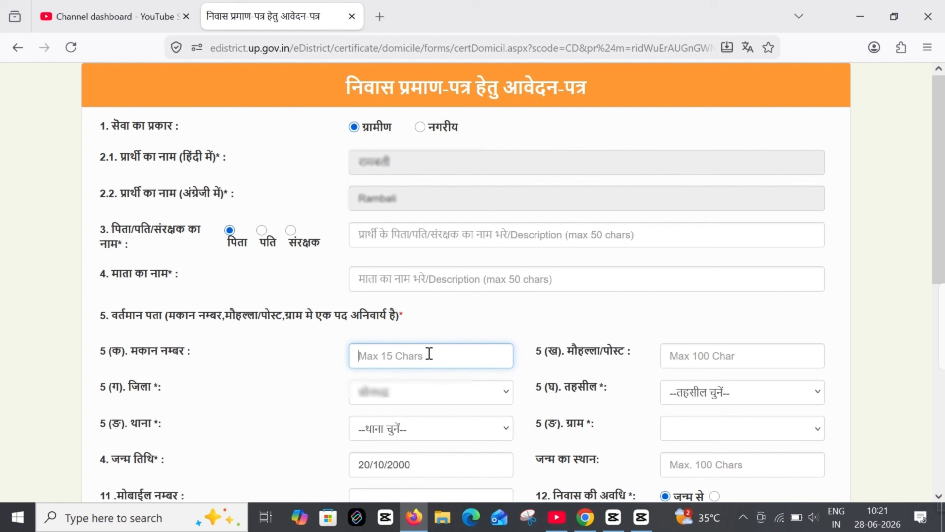
drag(545, 361, 633, 357)
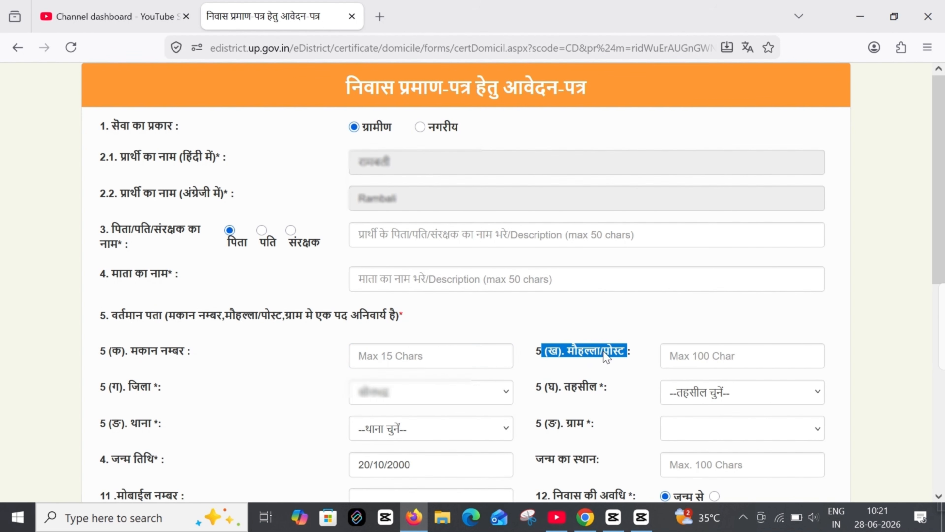
click(739, 349)
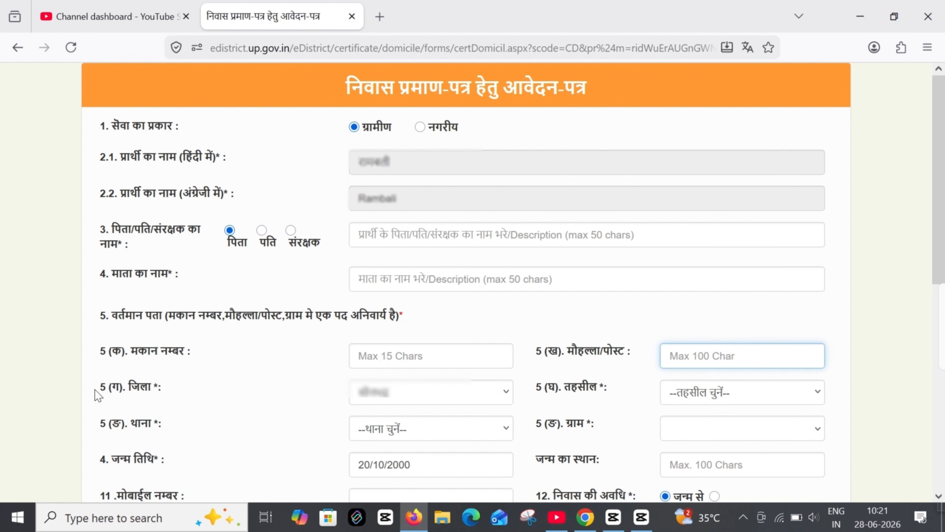
drag(96, 389, 413, 402)
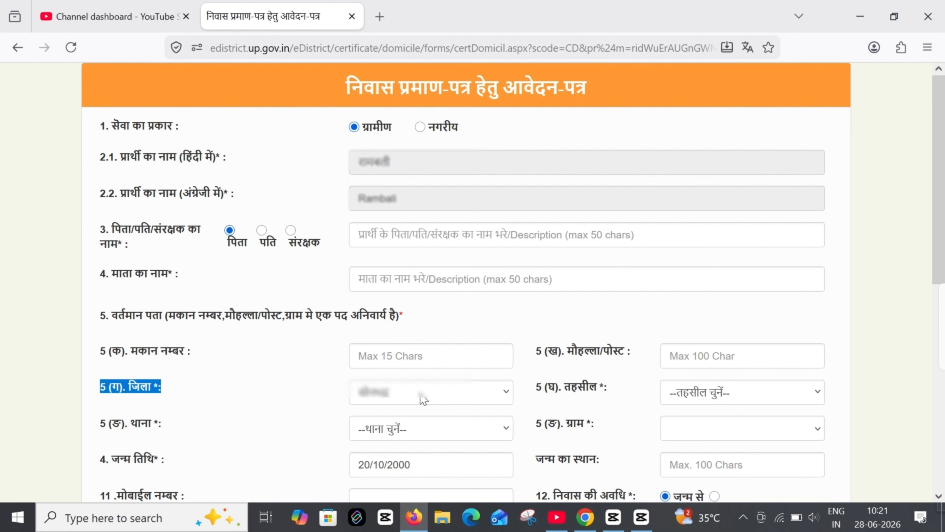
drag(534, 390, 597, 389)
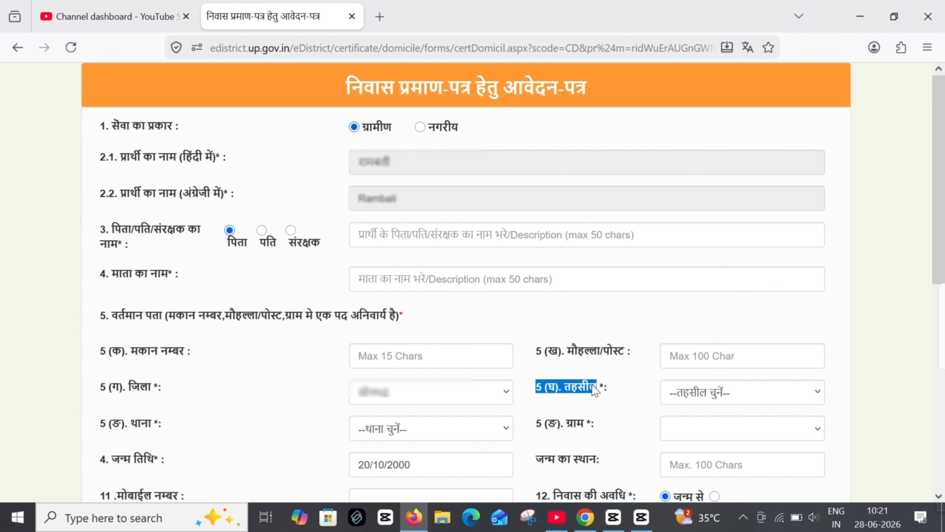
drag(105, 424, 159, 426)
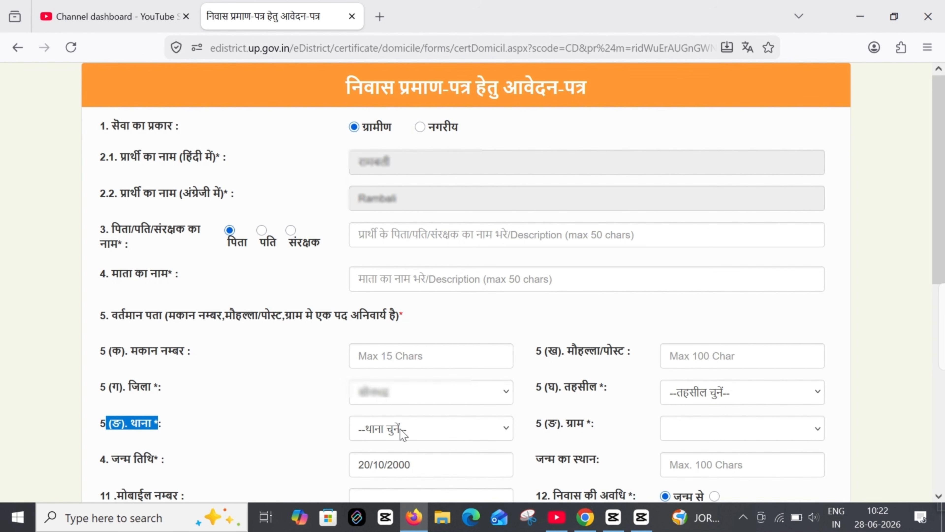
triple_click(578, 428)
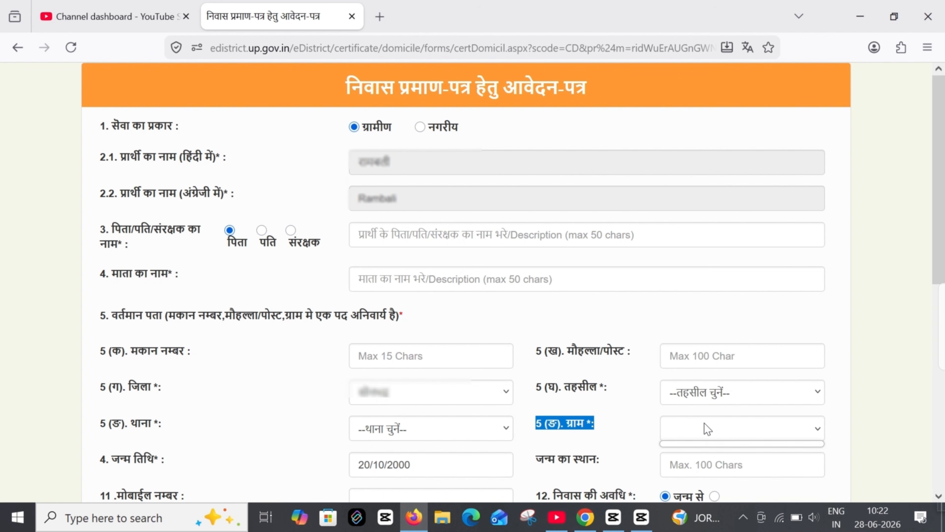
scroll(107, 116, down, 5)
click(106, 116)
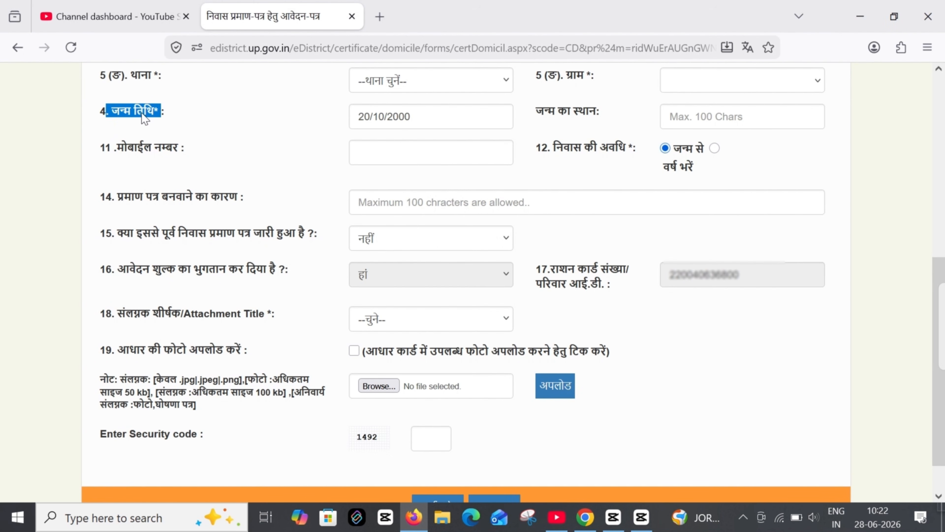
Set birth date via the calendar, then review place of birth, mobile number and the जन्म से residence period
drag(363, 120, 428, 118)
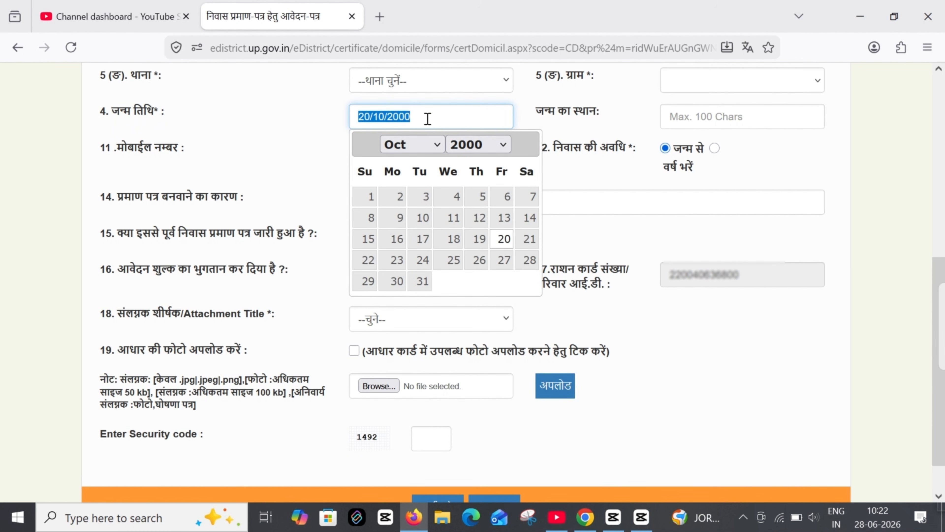
click(483, 145)
drag(537, 112, 596, 118)
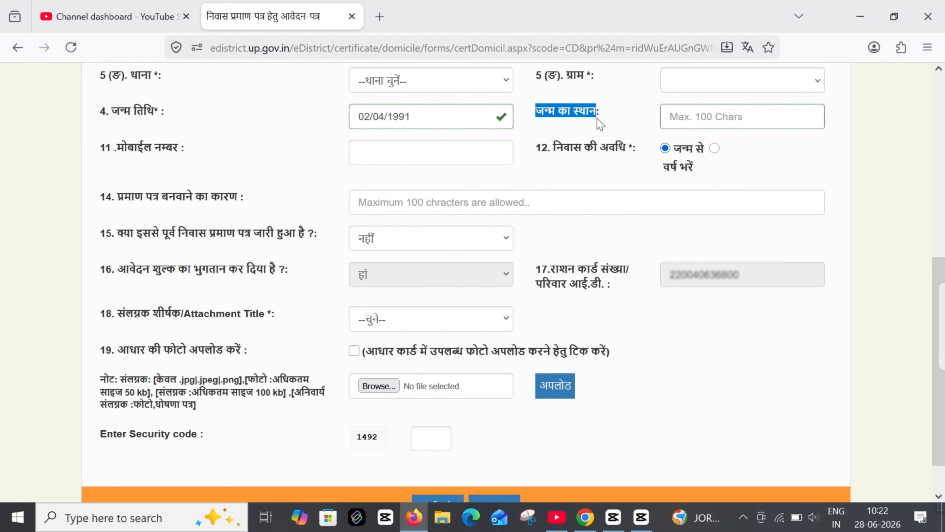
click(679, 116)
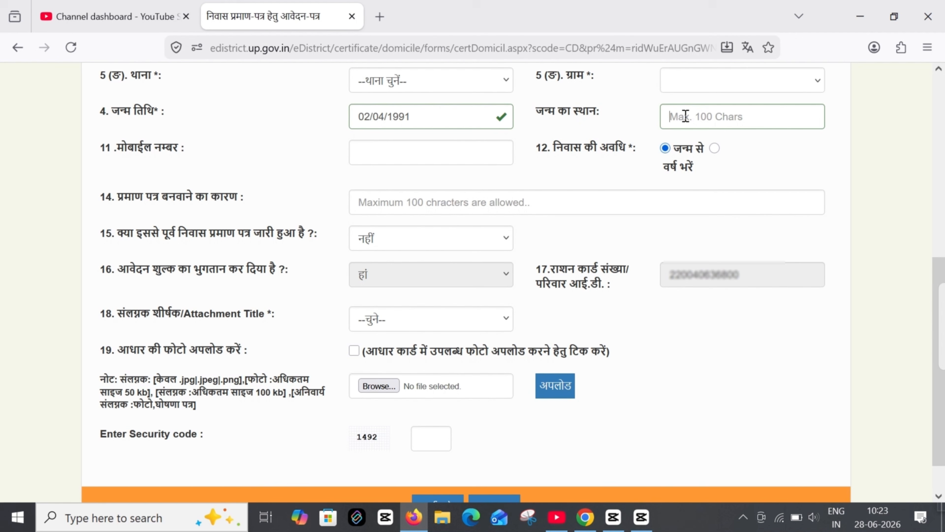
drag(100, 147, 189, 155)
click(398, 152)
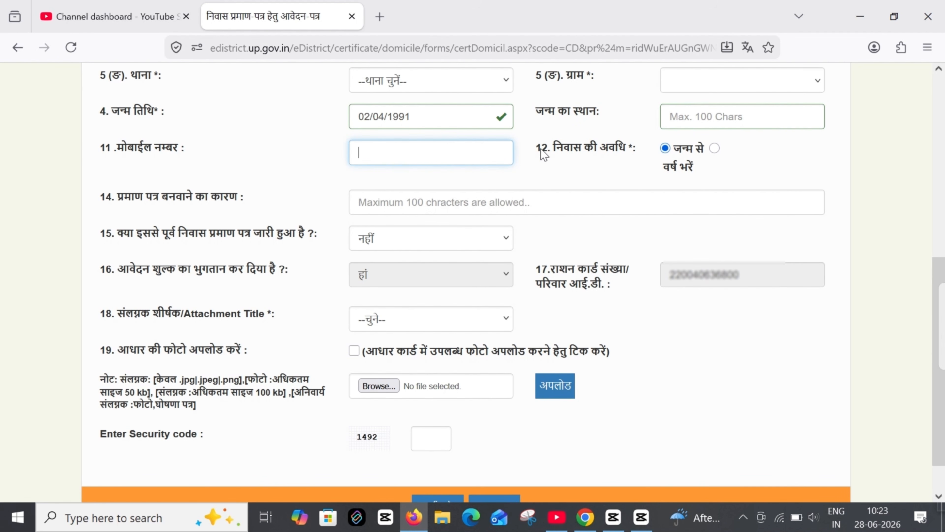
drag(533, 152, 620, 160)
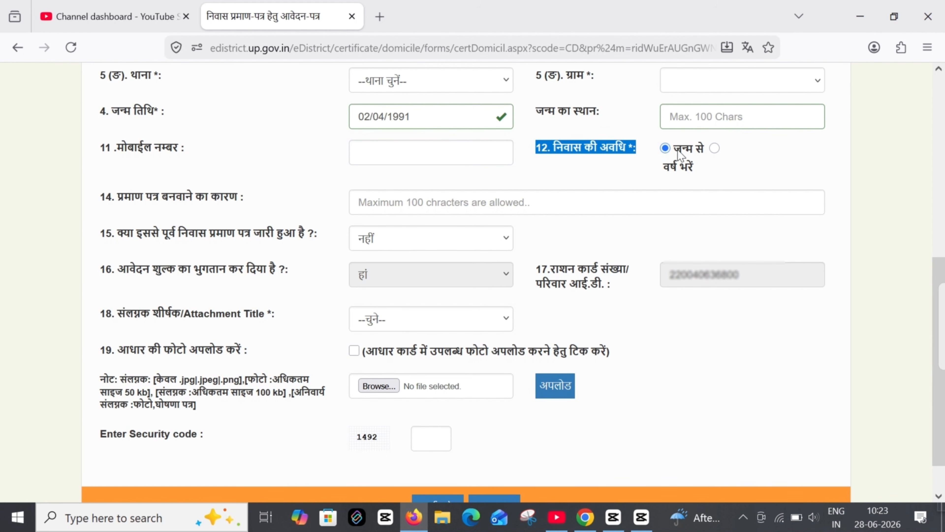
drag(679, 153, 704, 152)
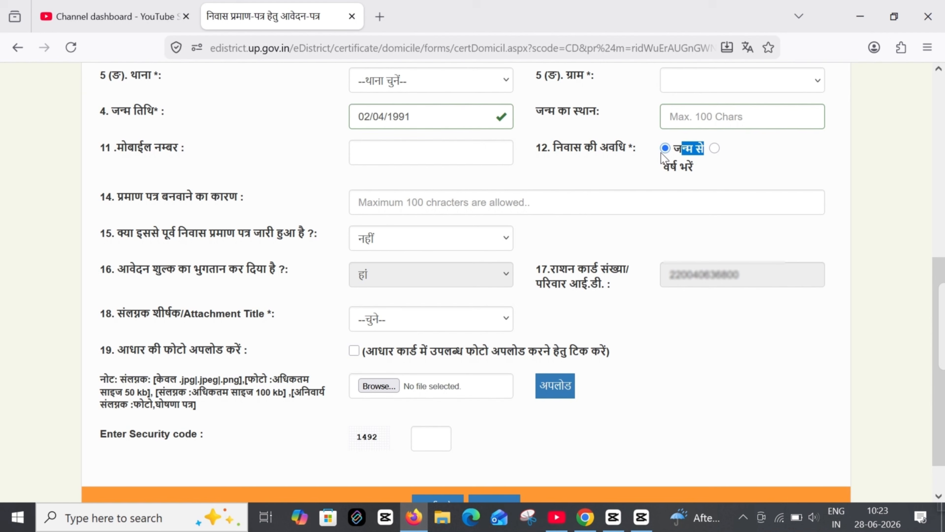
Choose वर्ष भरें for the residence period and enter 20 years
click(715, 148)
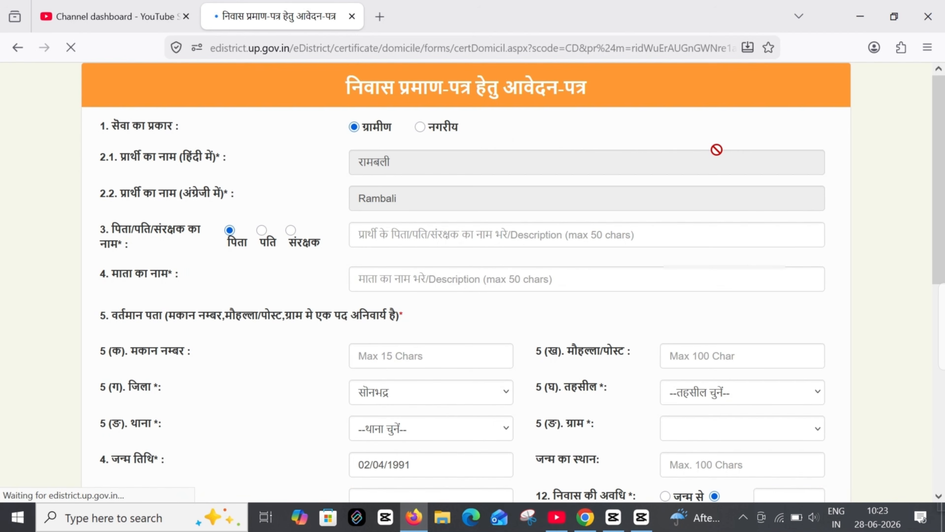
drag(660, 170, 700, 163)
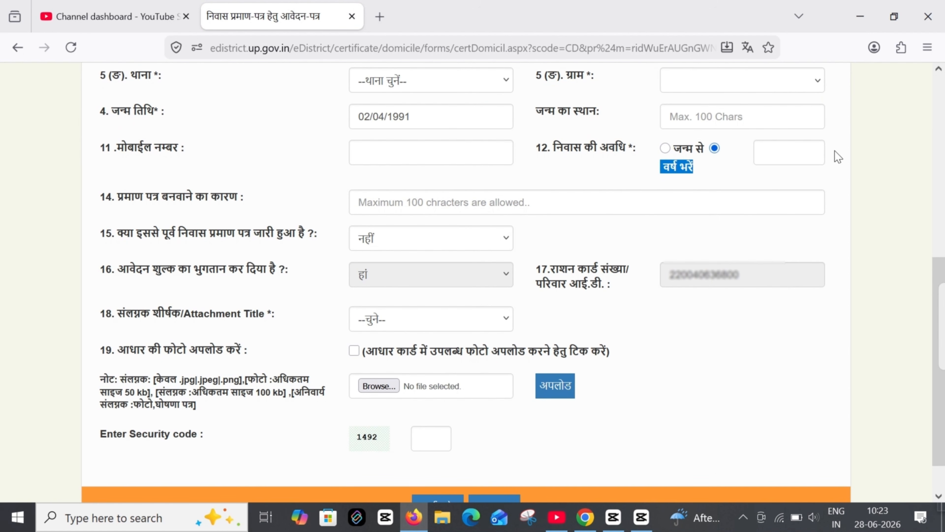
click(794, 153)
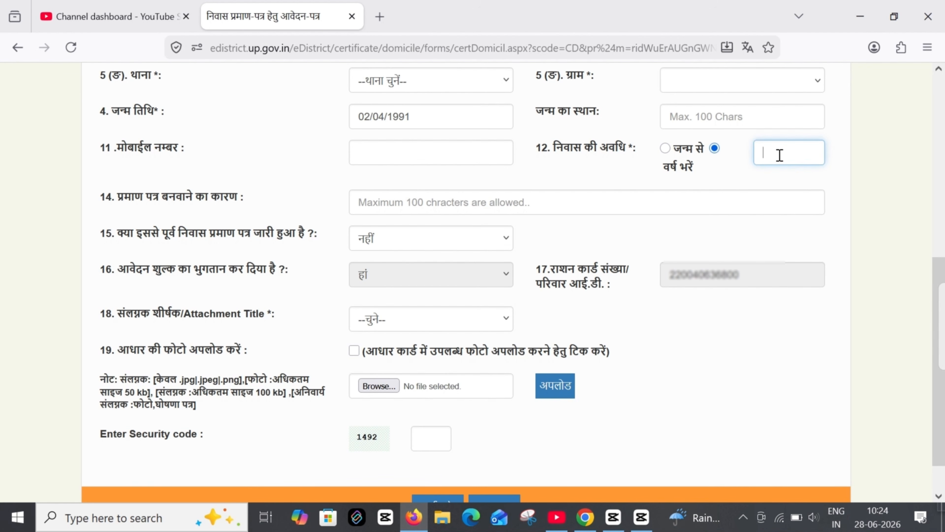
text(20)
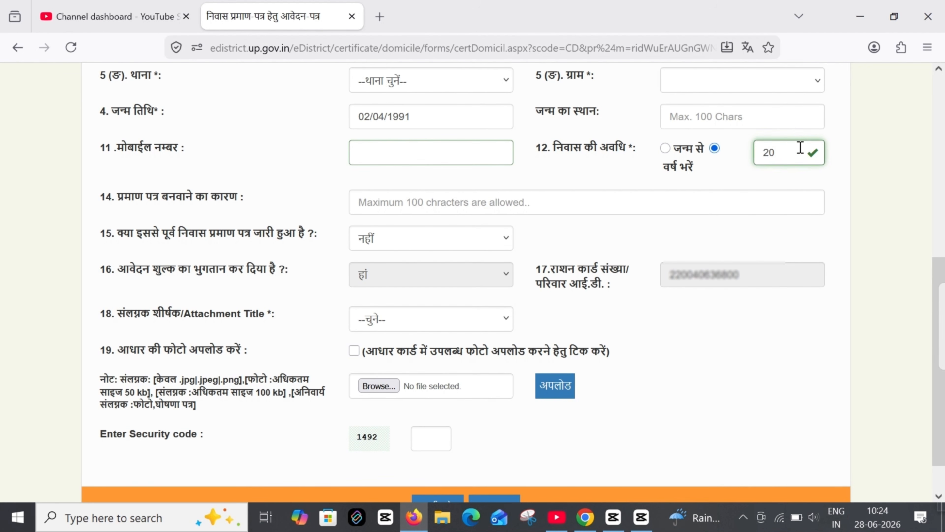
drag(800, 148, 755, 148)
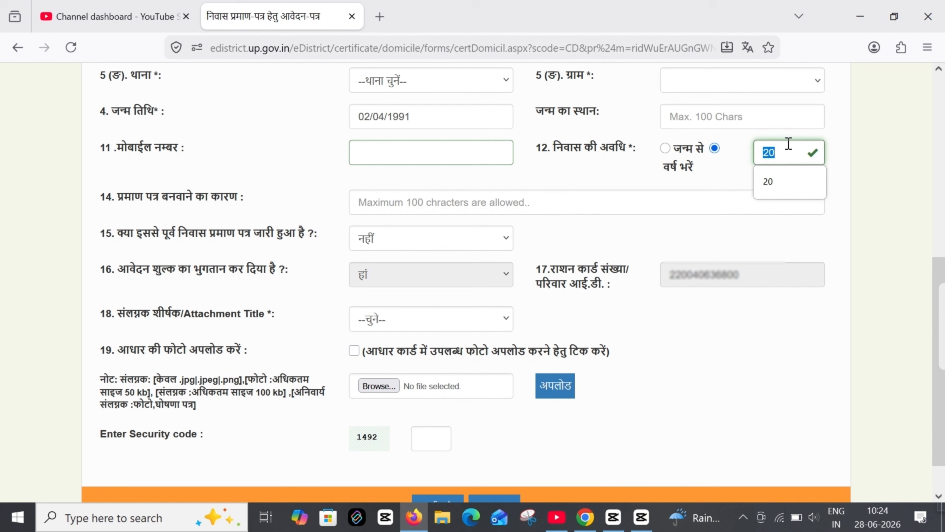
click(783, 152)
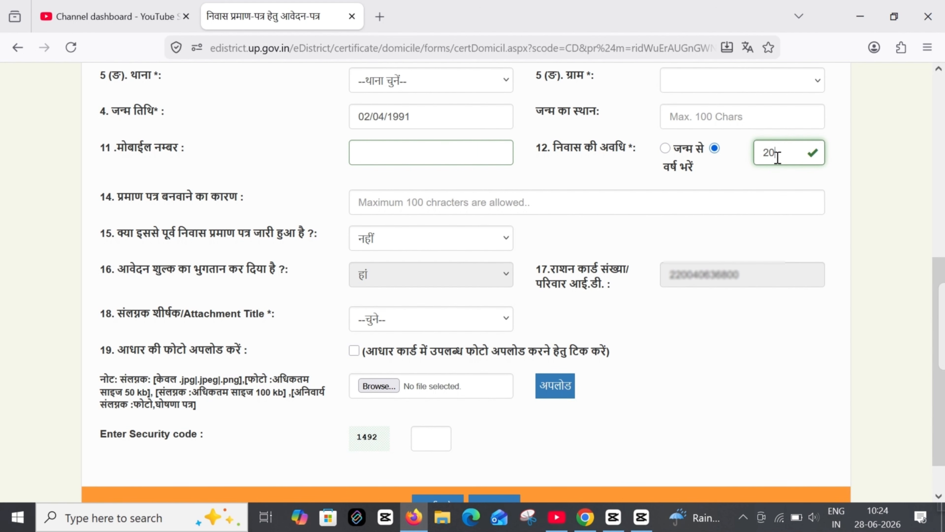
drag(100, 197, 253, 205)
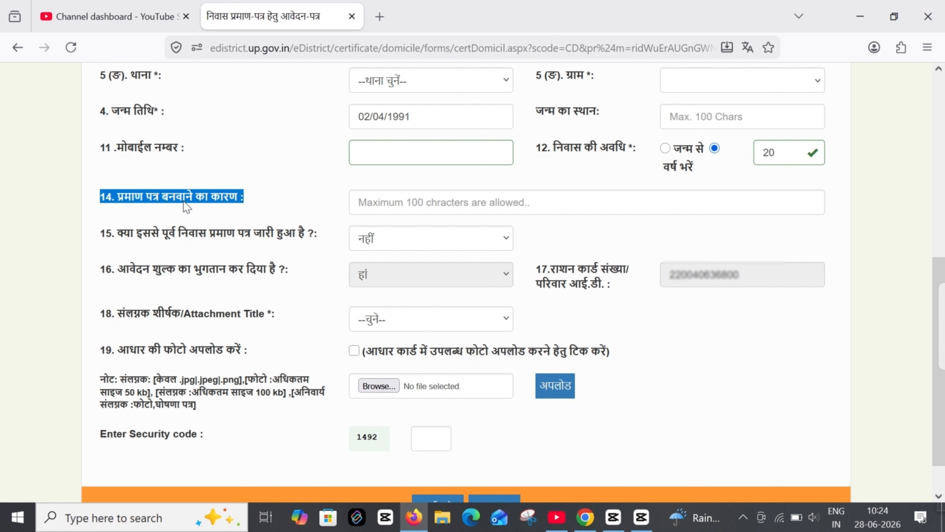
Fill the reason for the certificate with 'सरकारी लाभ लेने के लिए' from the autofill suggestions
click(360, 202)
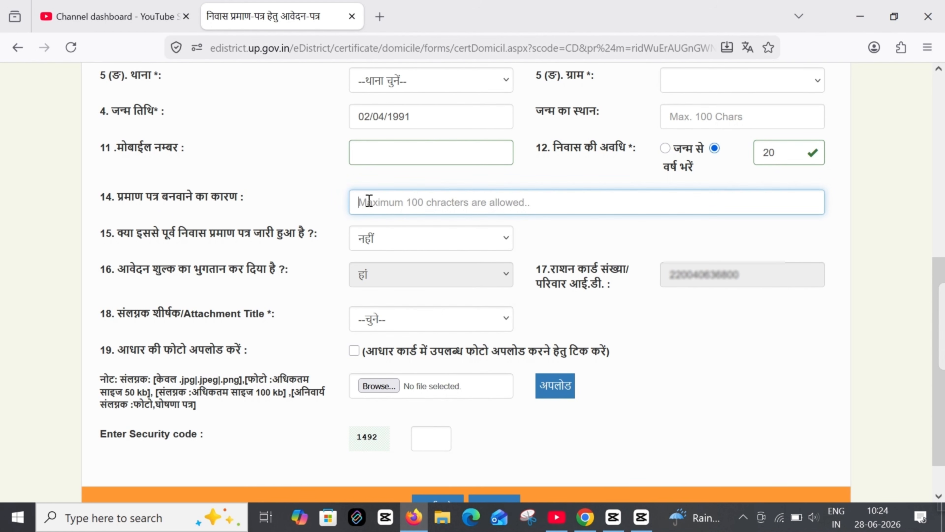
click(480, 201)
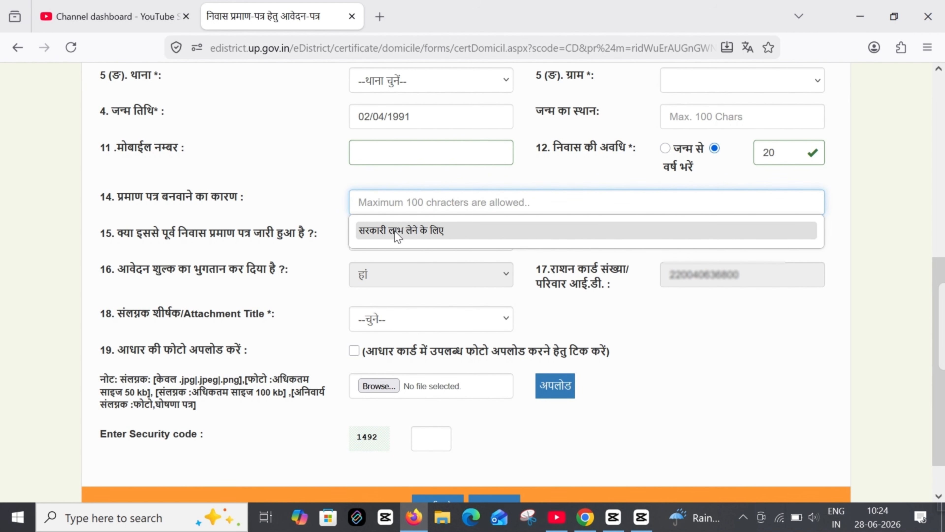
click(374, 233)
drag(494, 203, 335, 204)
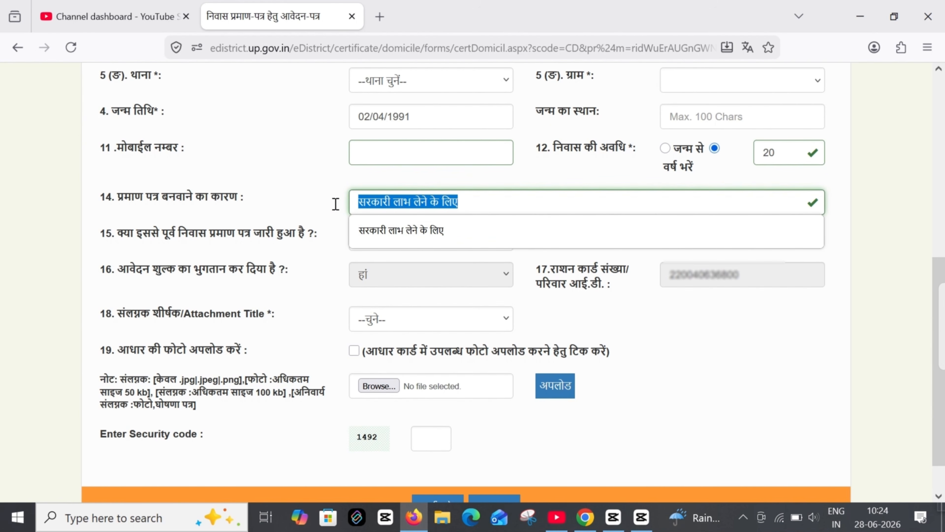
click(495, 204)
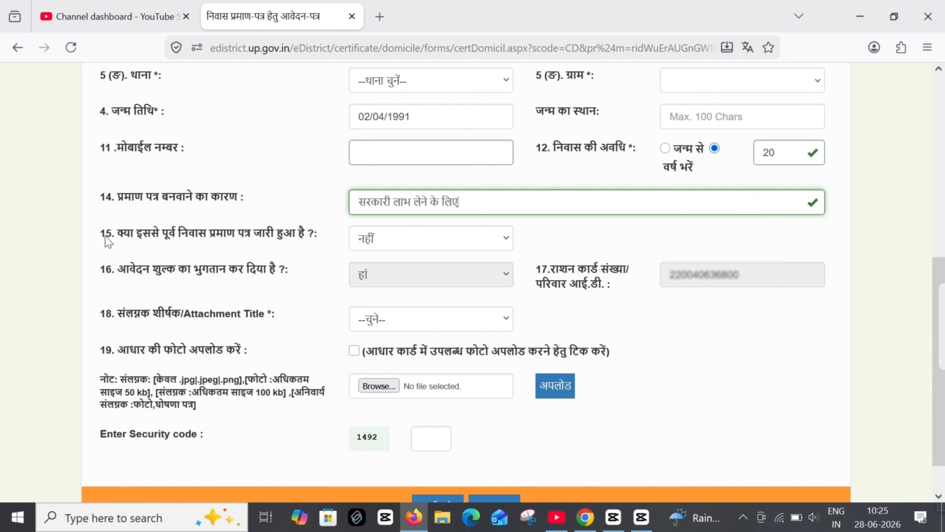
Try हां for the earlier-certificate question, then set it back to नहीं
drag(102, 239, 314, 242)
click(382, 239)
click(381, 287)
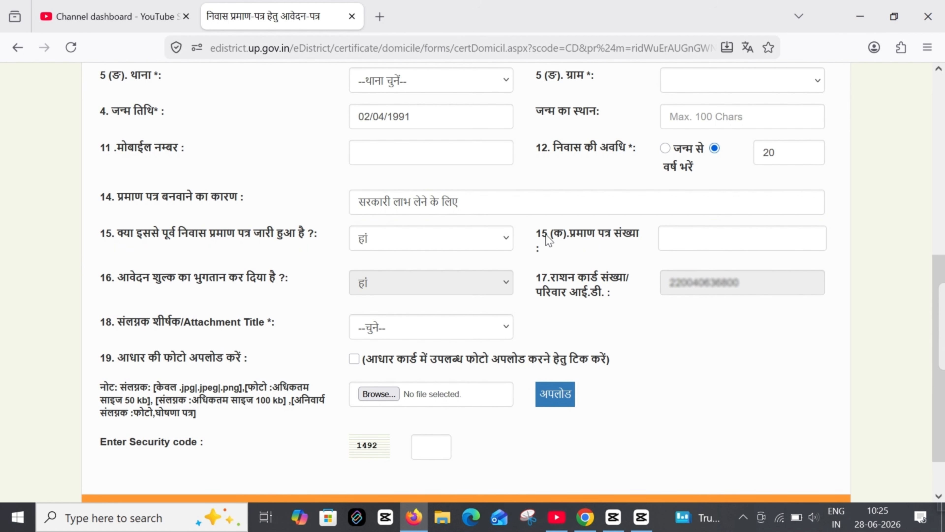
drag(548, 238, 666, 232)
click(670, 237)
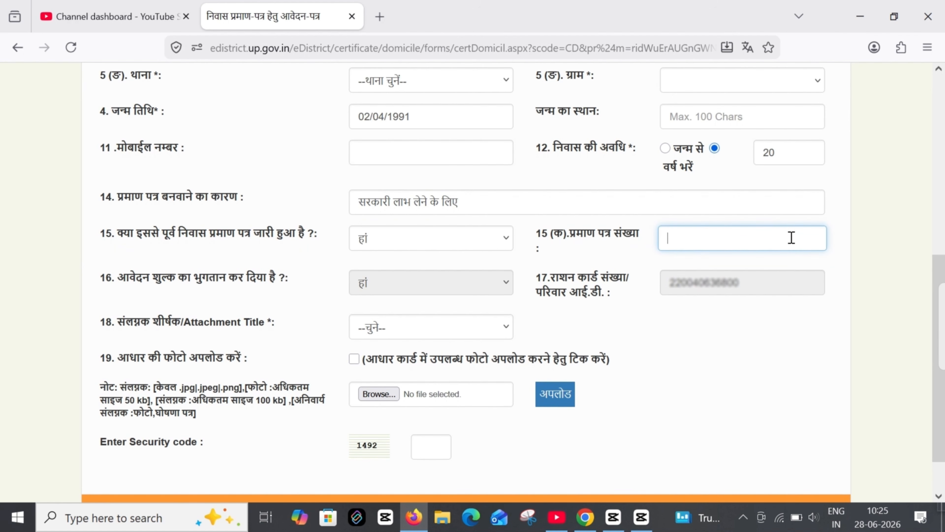
click(409, 244)
click(381, 266)
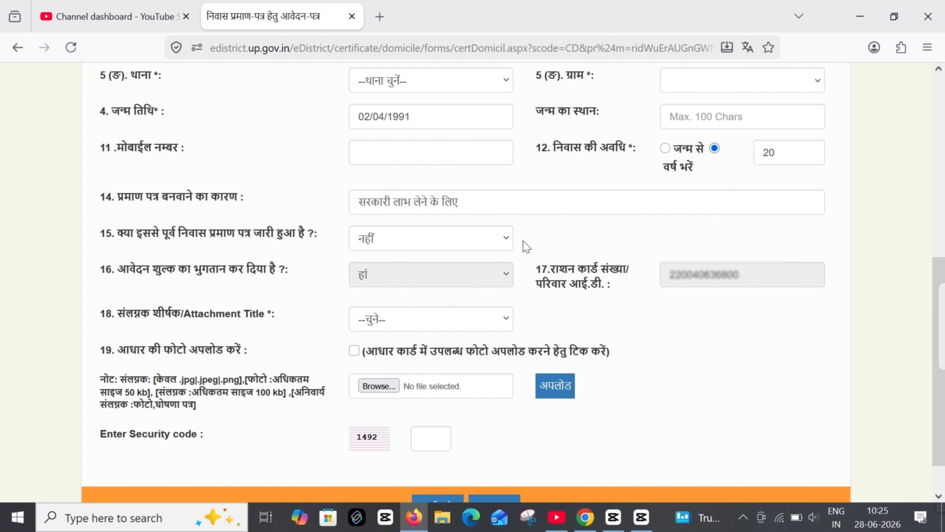
drag(128, 275, 538, 274)
Review the fee-paid answer and the prefilled ration card number
click(538, 273)
triple_click(539, 281)
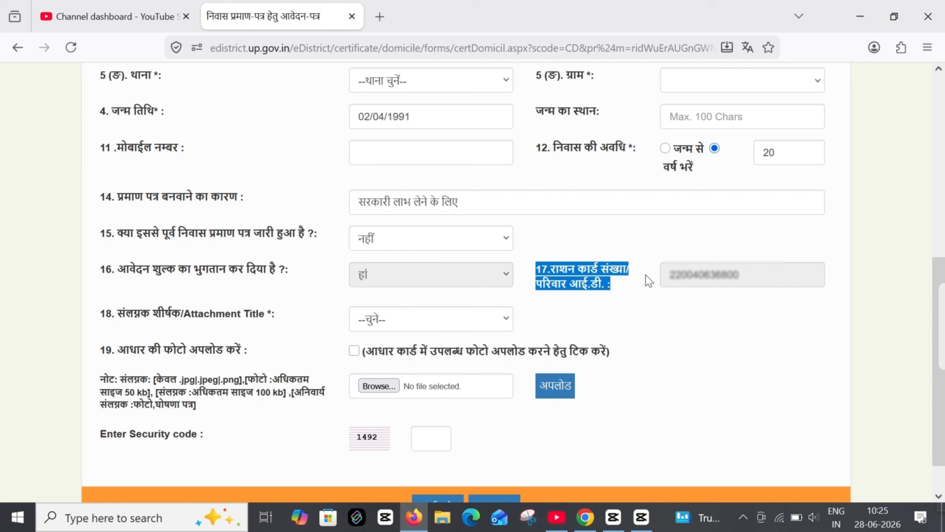
drag(675, 274, 236, 326)
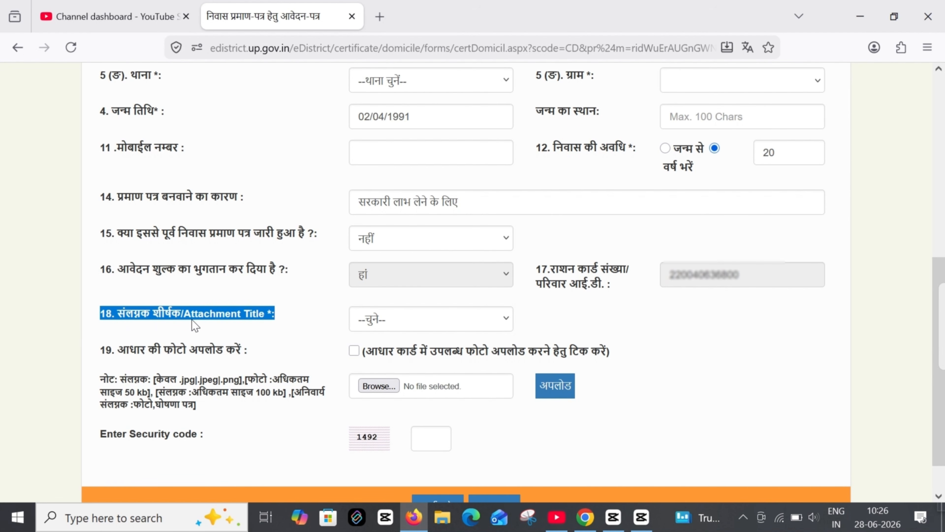
Pick फोटो as the attachment title and browse for a photo, then abandon the upload
click(441, 327)
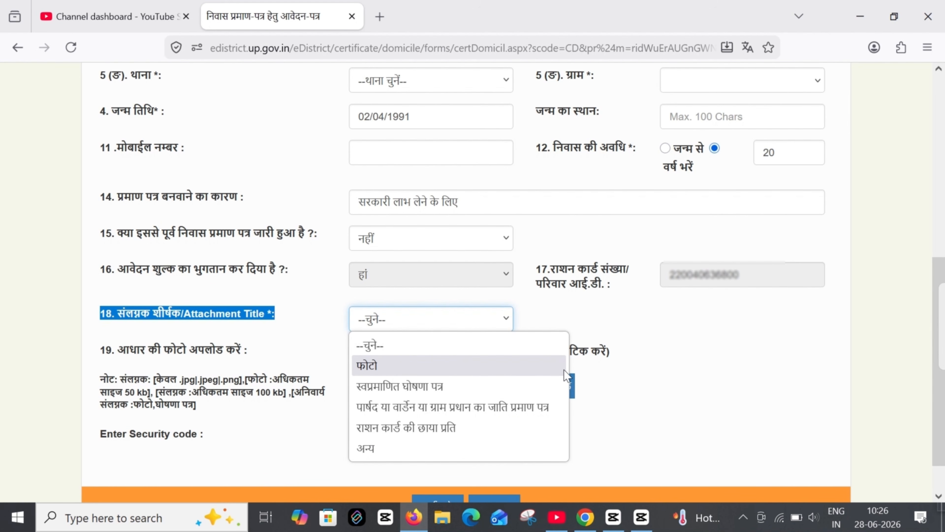
click(396, 372)
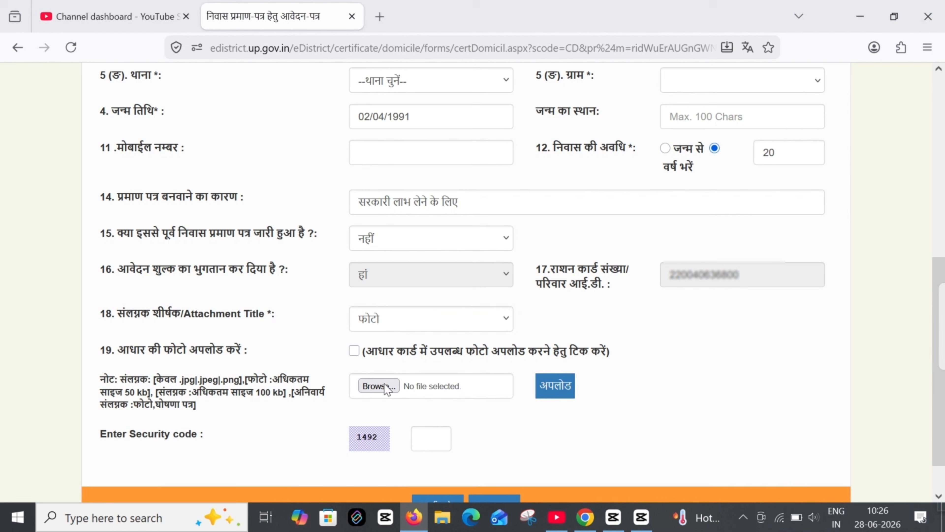
click(383, 386)
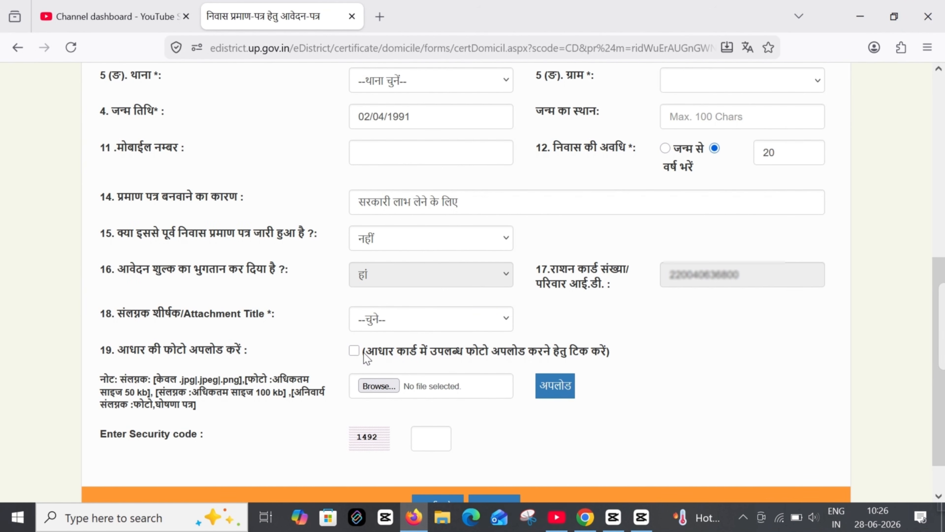
drag(361, 354, 534, 370)
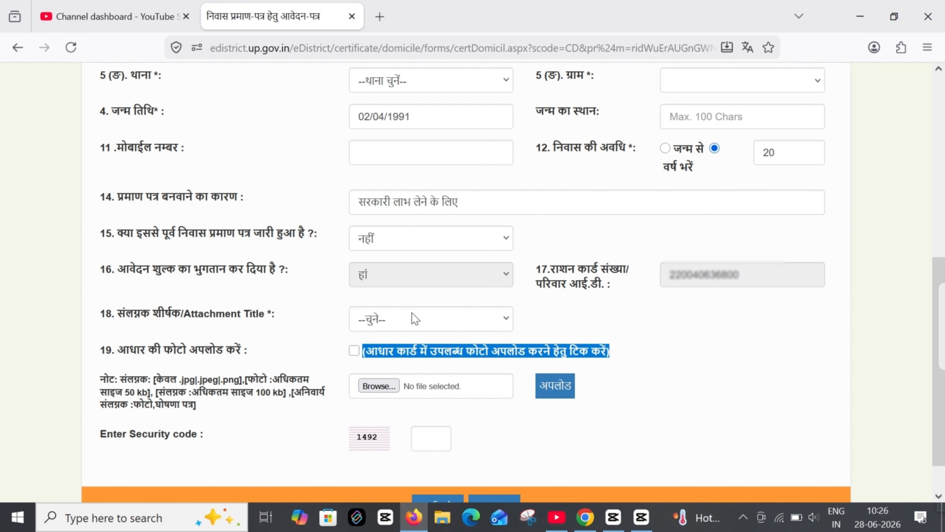
Use the Aadhaar card photo and upload DECLERATION as the स्वप्रमाणित घोषणा पत्र attachment
click(353, 352)
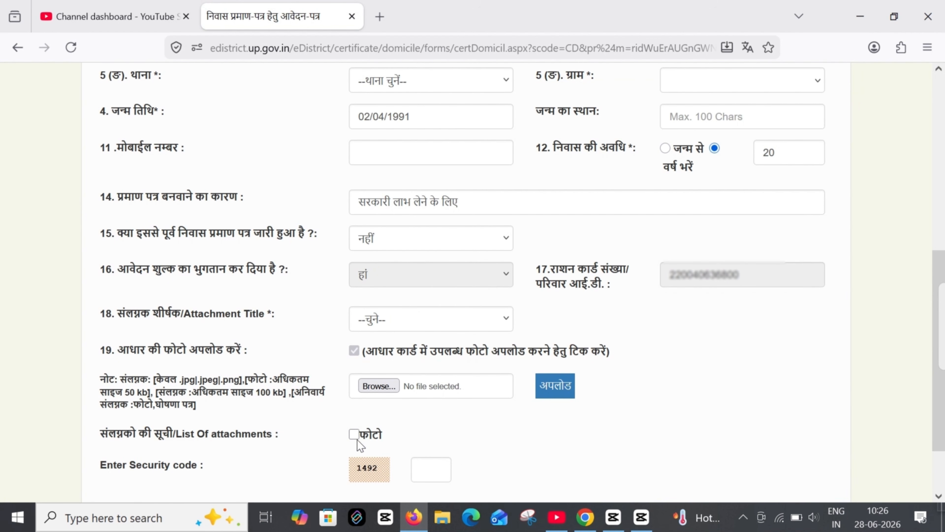
drag(384, 439, 363, 437)
click(397, 320)
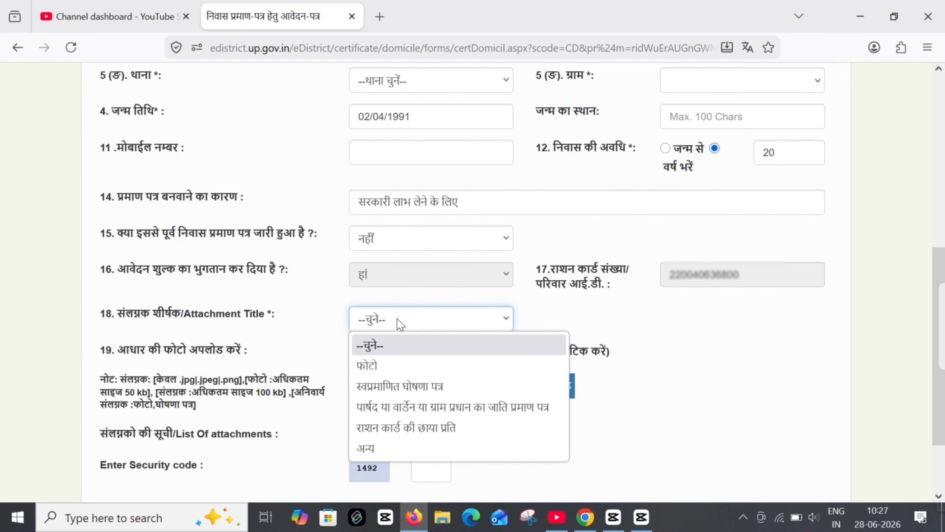
click(400, 389)
click(377, 388)
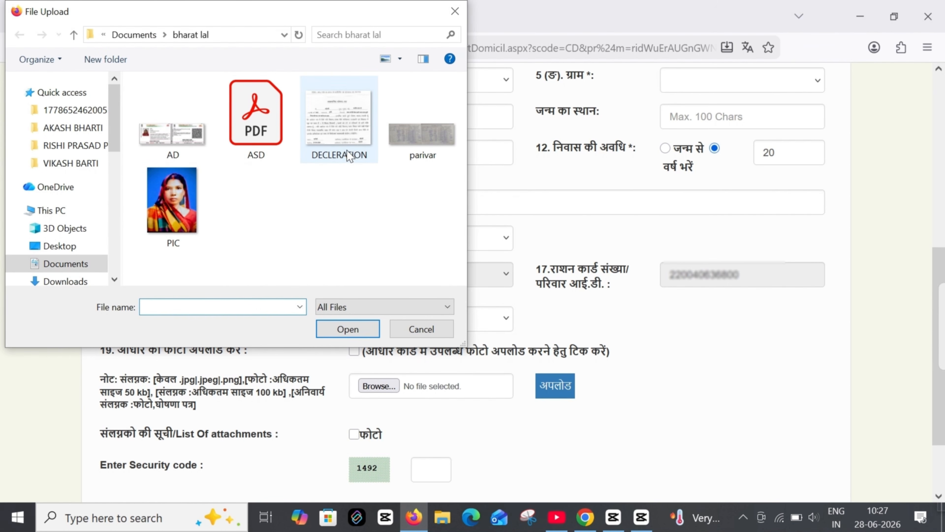
double_click(348, 153)
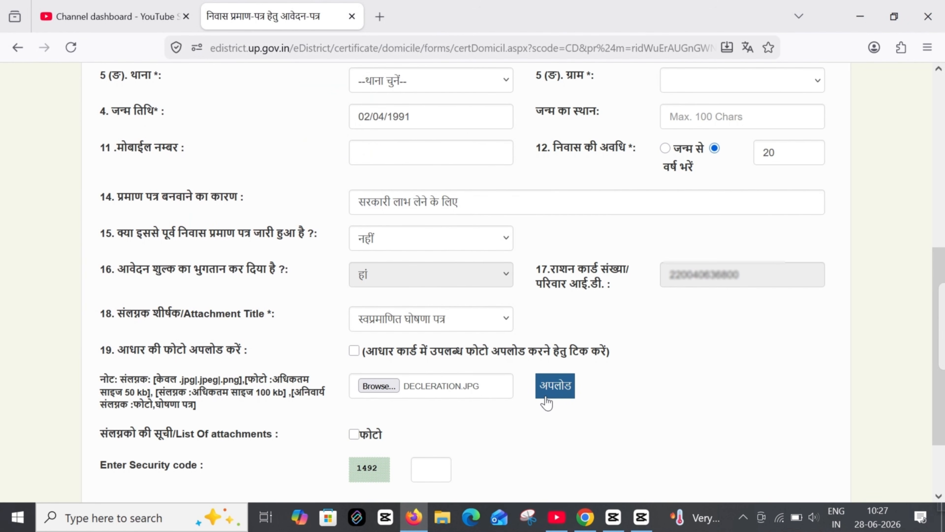
click(553, 395)
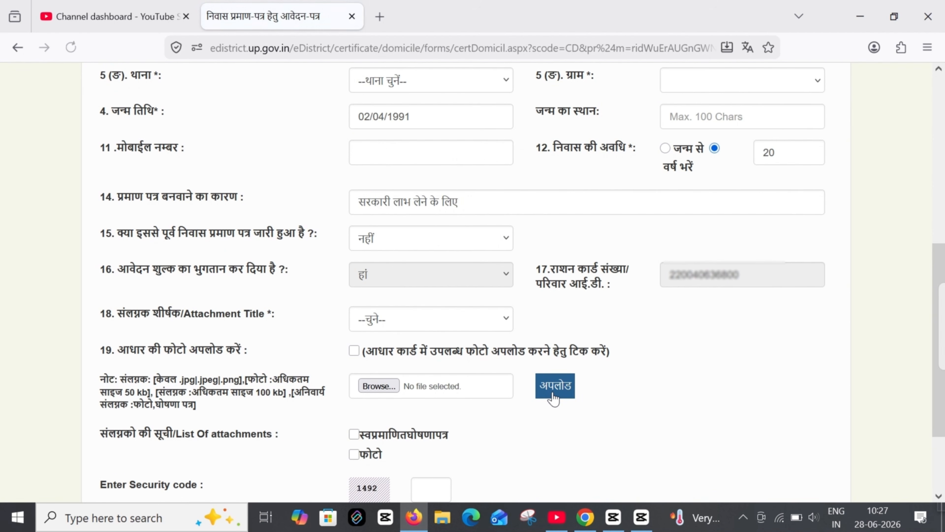
click(377, 315)
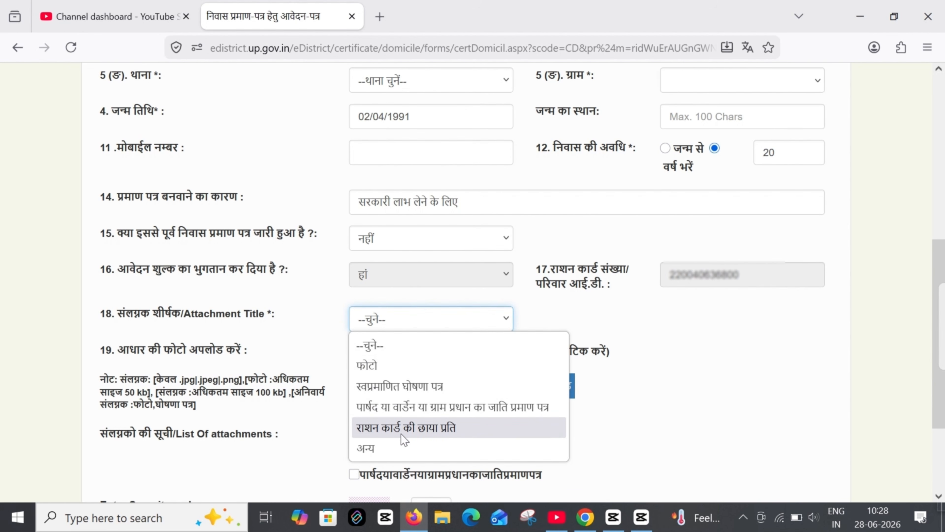
Upload the parivar image as the caste certificate attachment
click(393, 454)
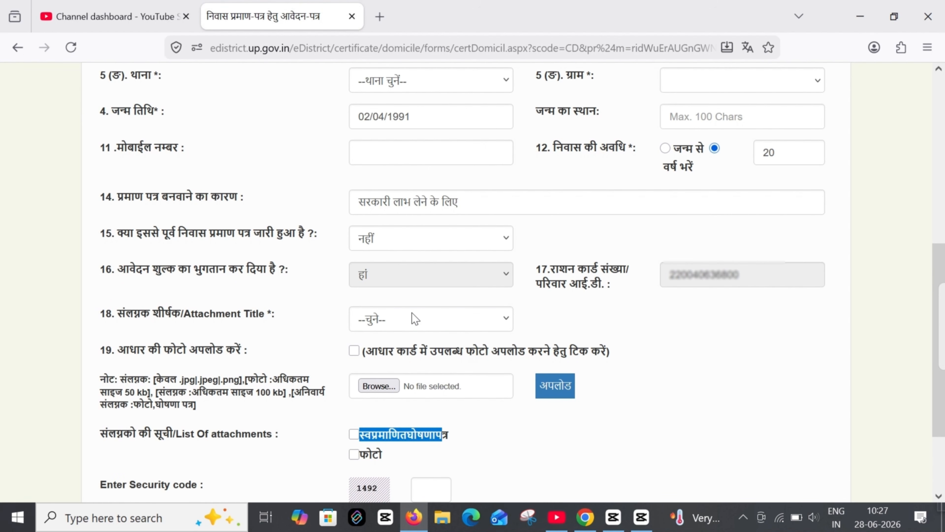
click(415, 319)
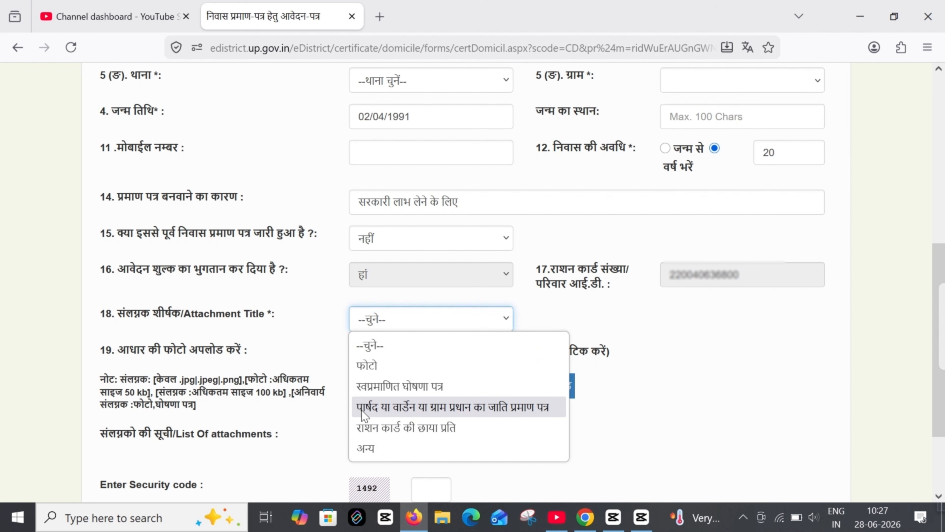
click(425, 406)
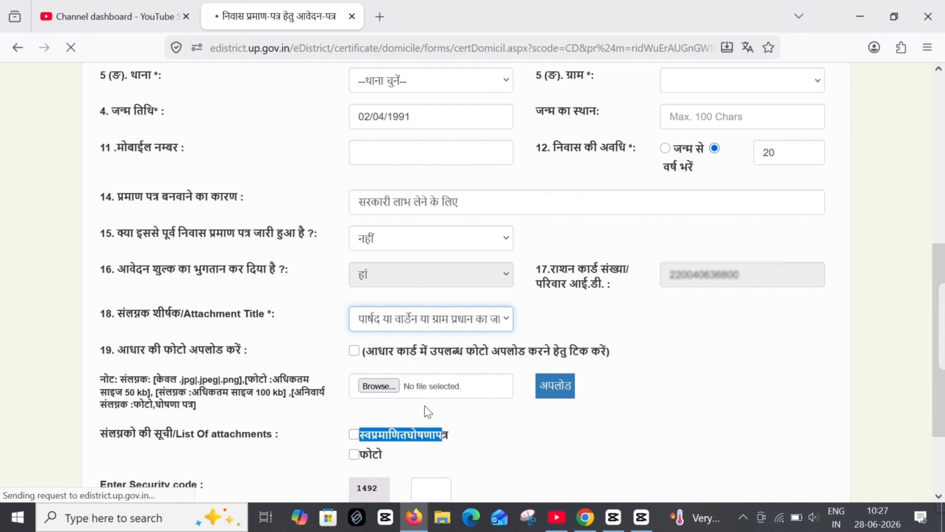
click(396, 384)
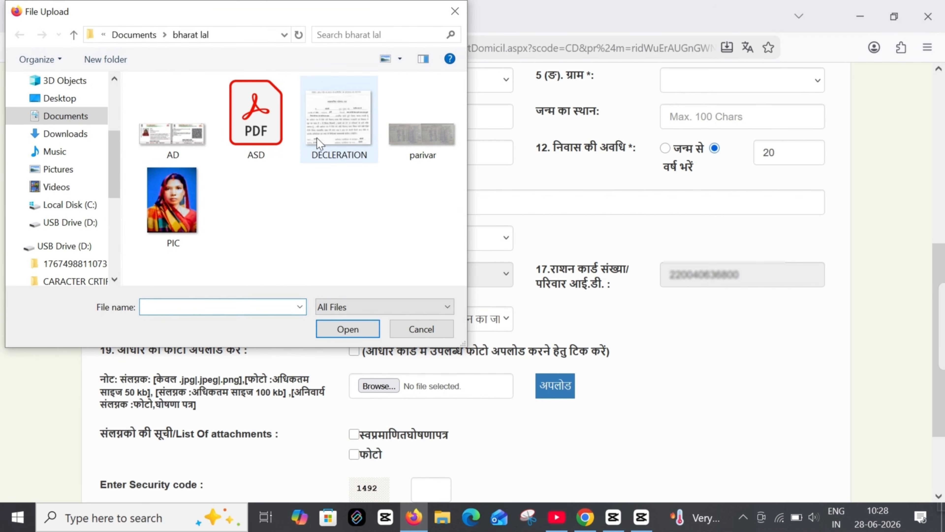
double_click(414, 139)
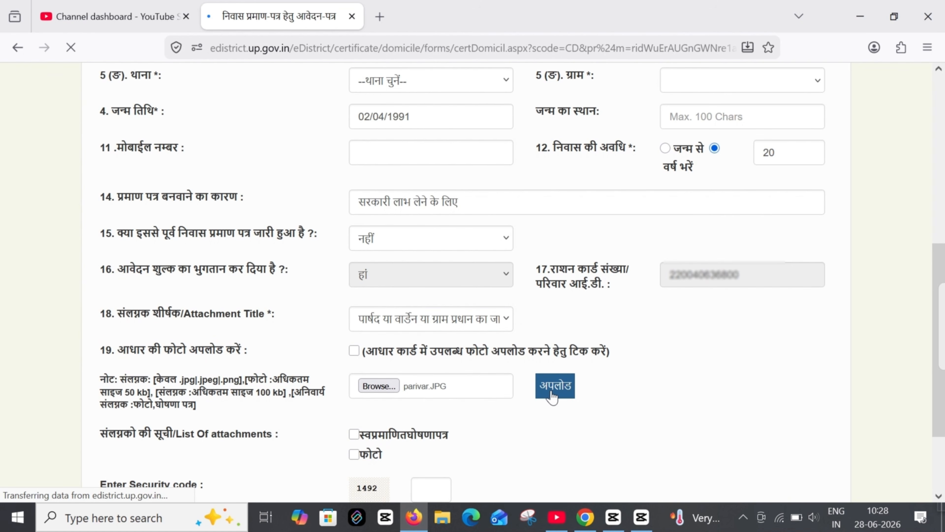
click(554, 391)
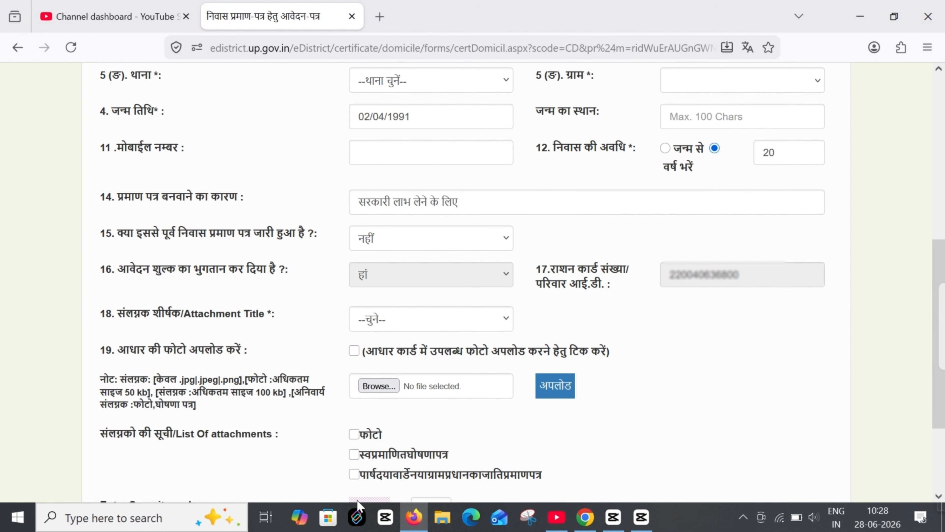
Upload the AD image as an अन्य attachment named आधार कार्ड
click(376, 314)
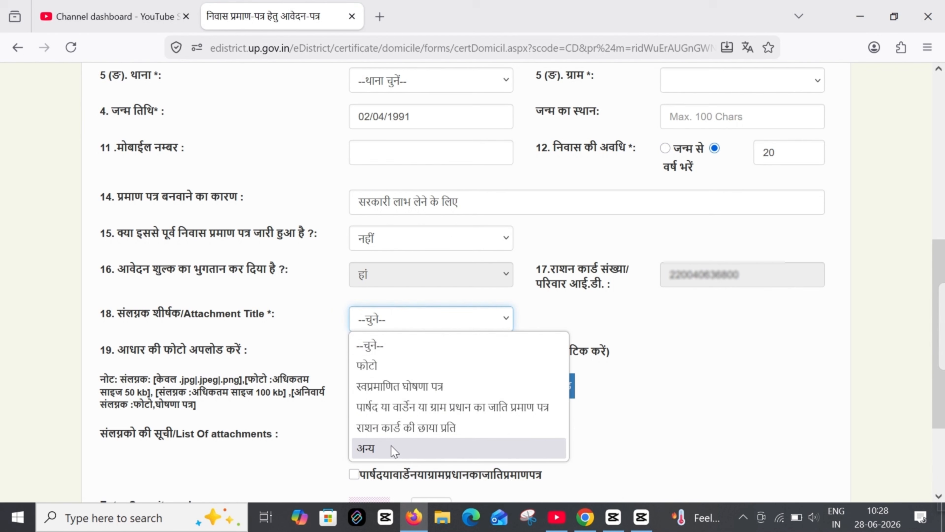
click(391, 453)
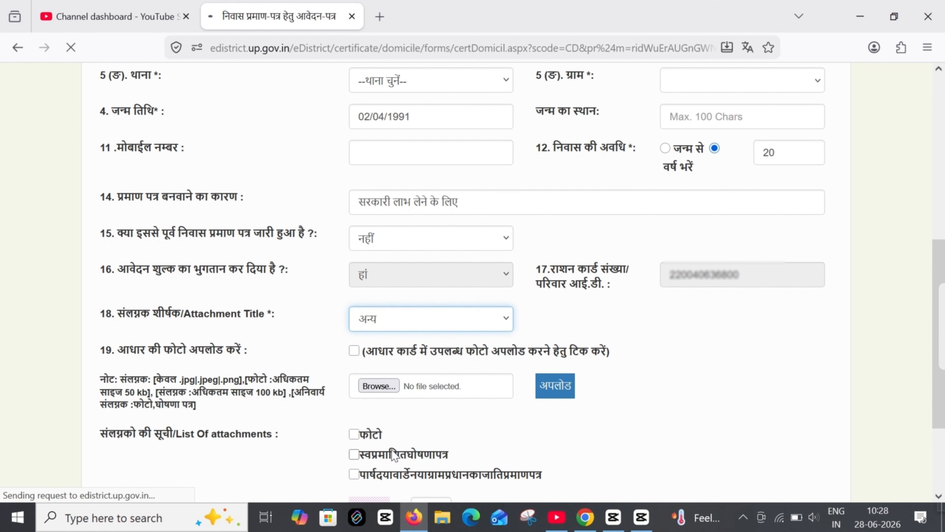
click(698, 320)
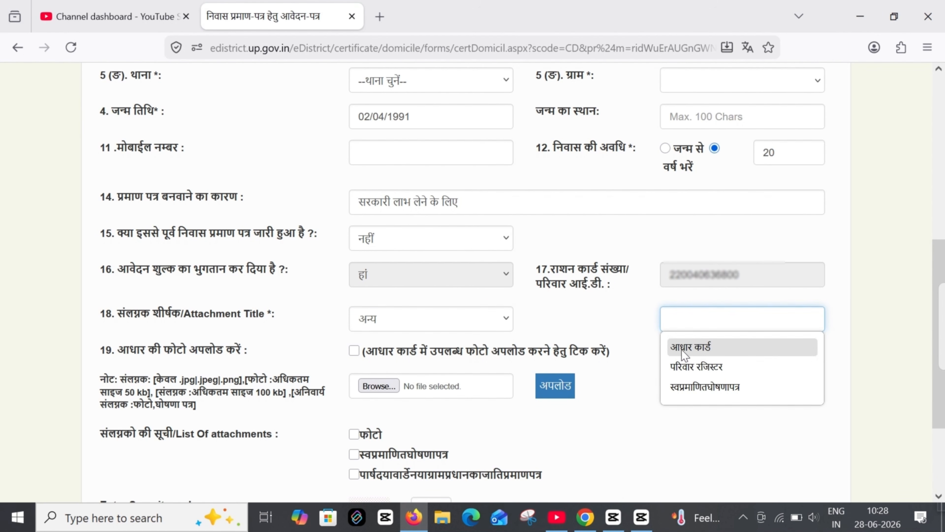
click(690, 348)
click(386, 386)
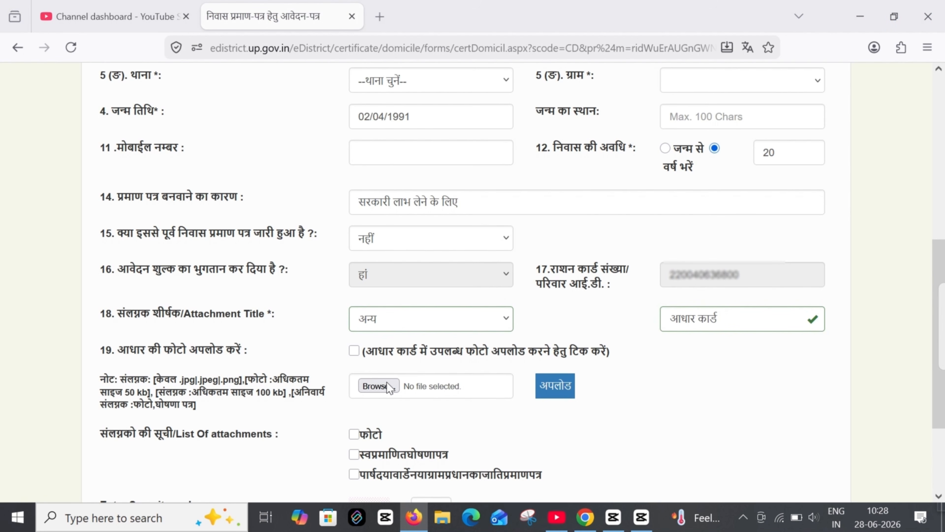
double_click(202, 141)
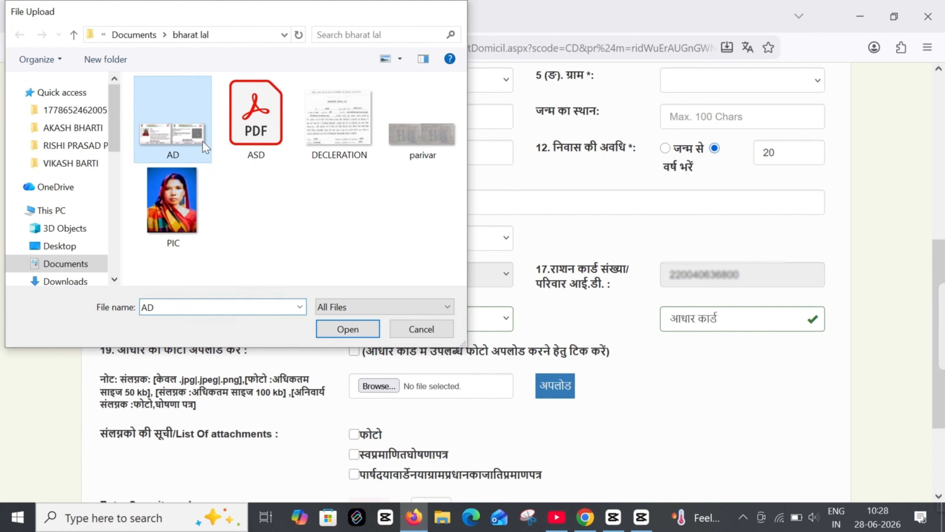
click(556, 386)
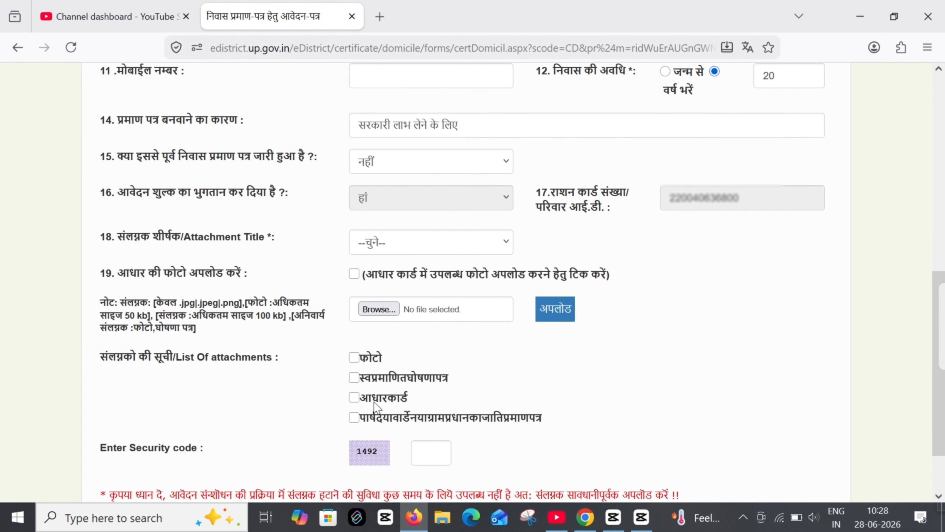
Remove the old फोटो attachment and upload PIC under the फोटो title
drag(364, 357, 541, 424)
click(541, 424)
click(354, 357)
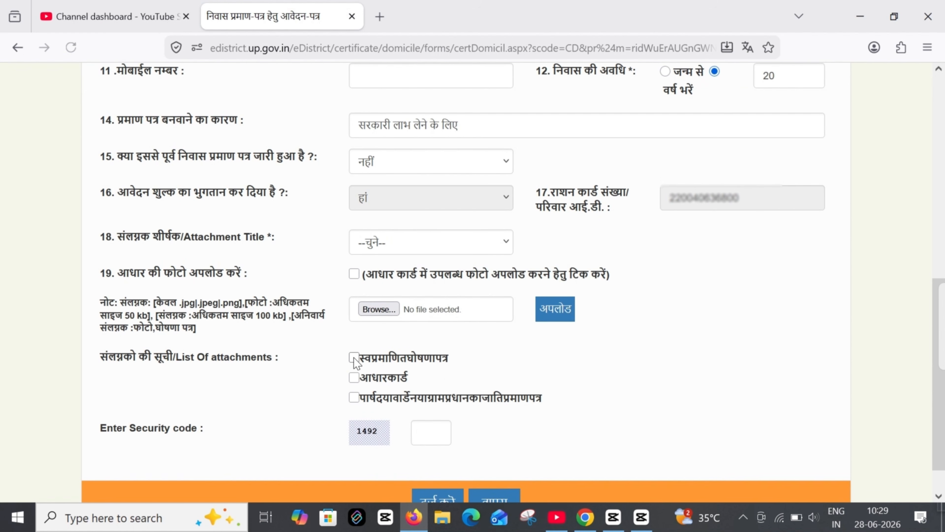
click(393, 241)
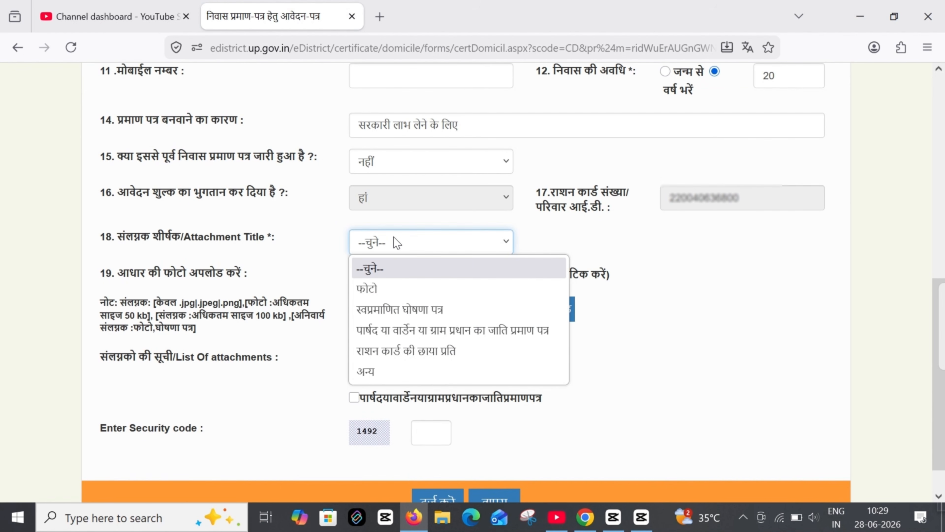
click(367, 289)
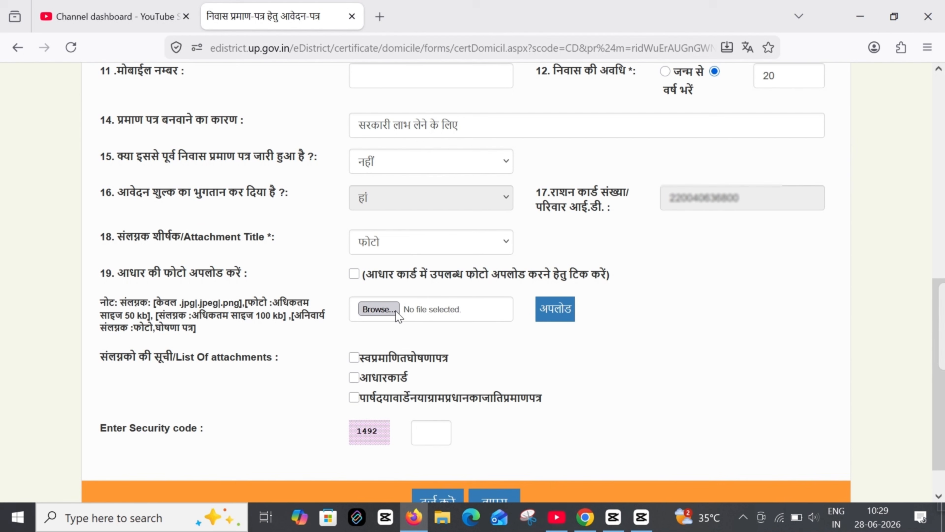
click(379, 309)
click(560, 313)
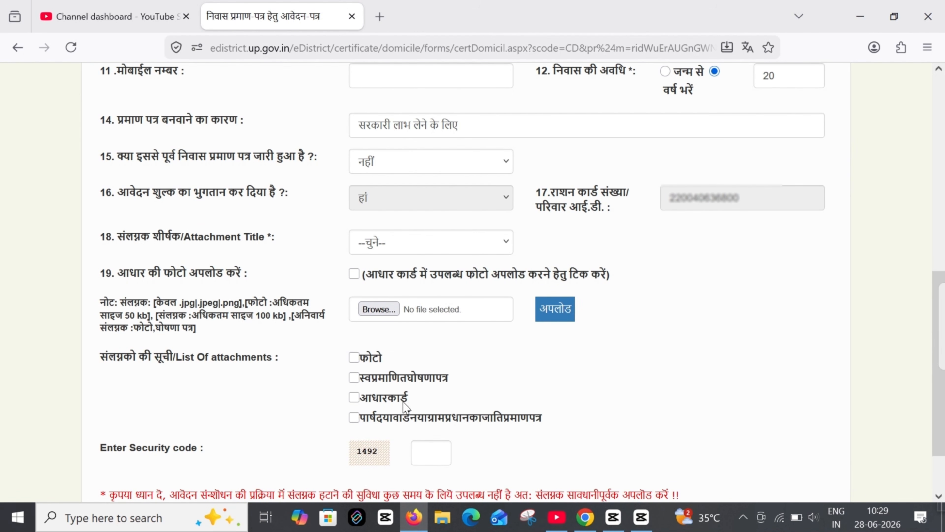
Enter the captcha security code 1492 on the application form
click(420, 453)
text(1492)
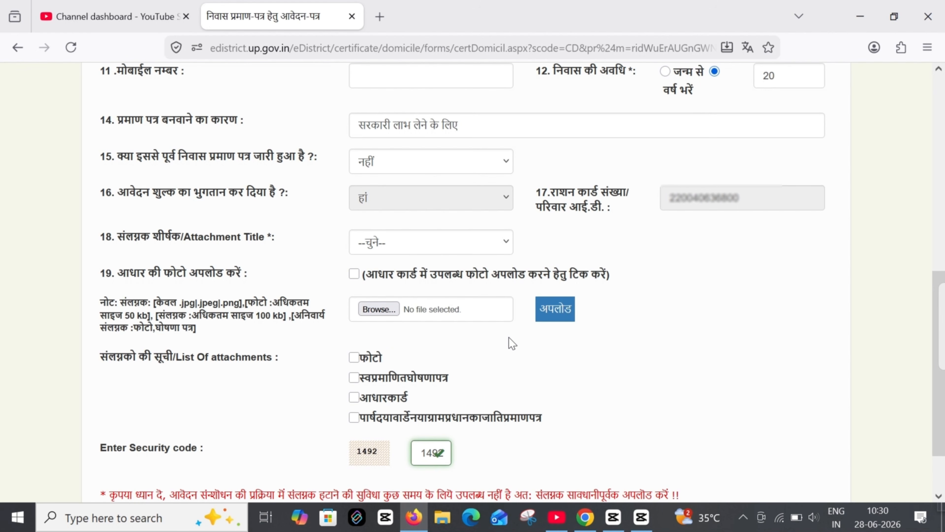
scroll(509, 337, up, 10)
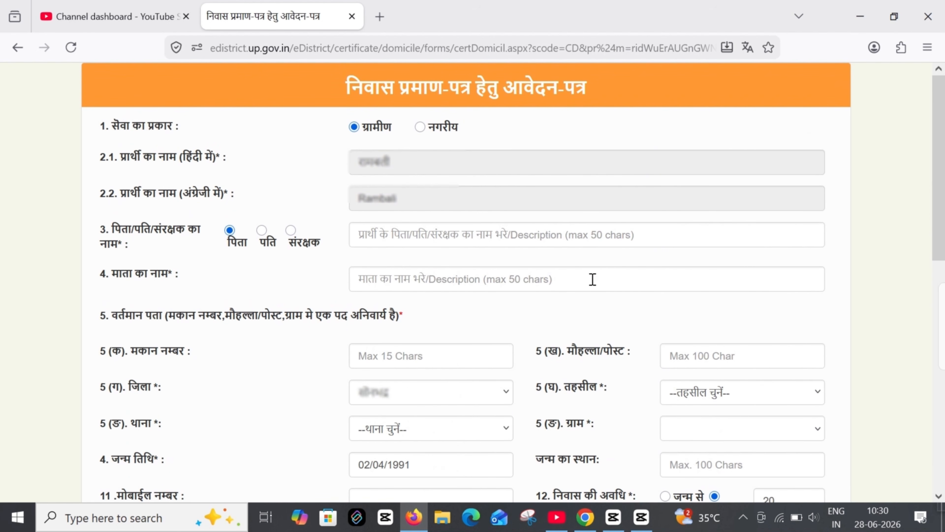
scroll(592, 278, down, 10)
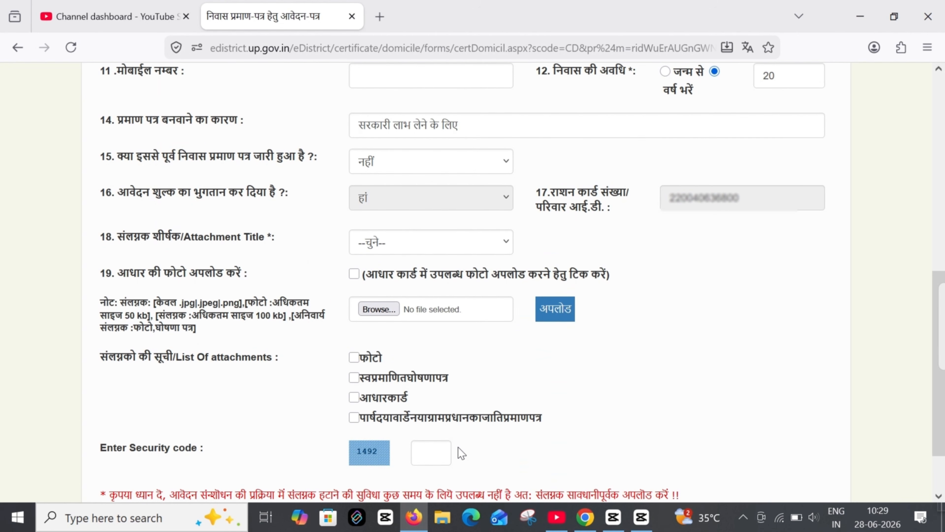
click(433, 452)
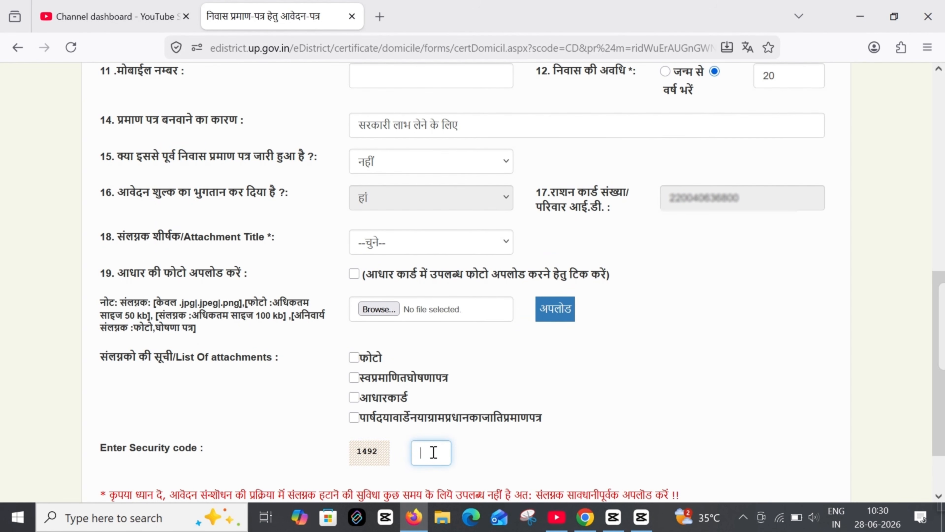
text(1492)
scroll(592, 284, down, 2)
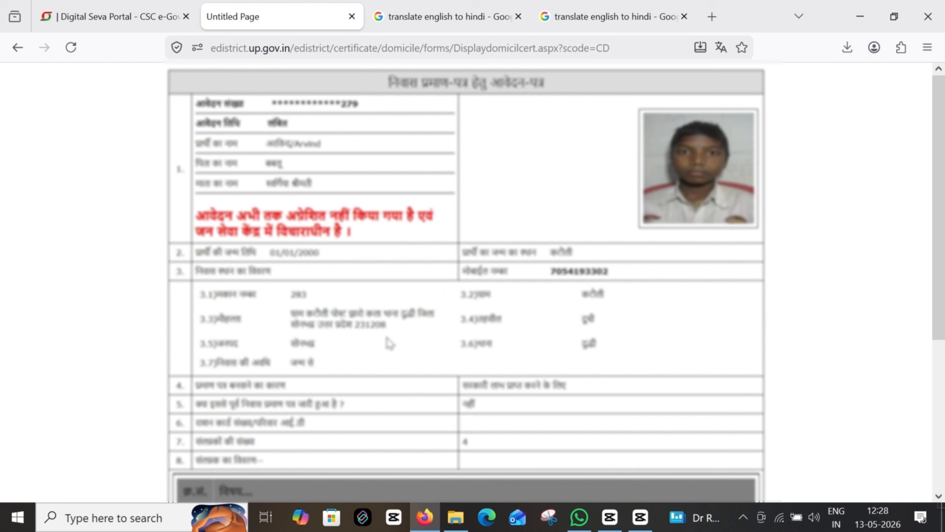
Review the application preview and submit it with दर्ज करें
scroll(535, 286, down, 3)
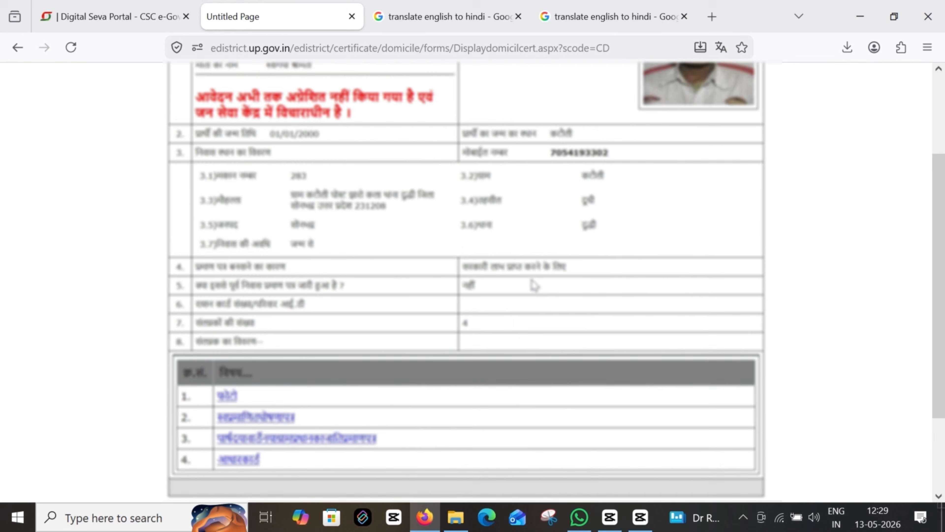
scroll(534, 286, down, 3)
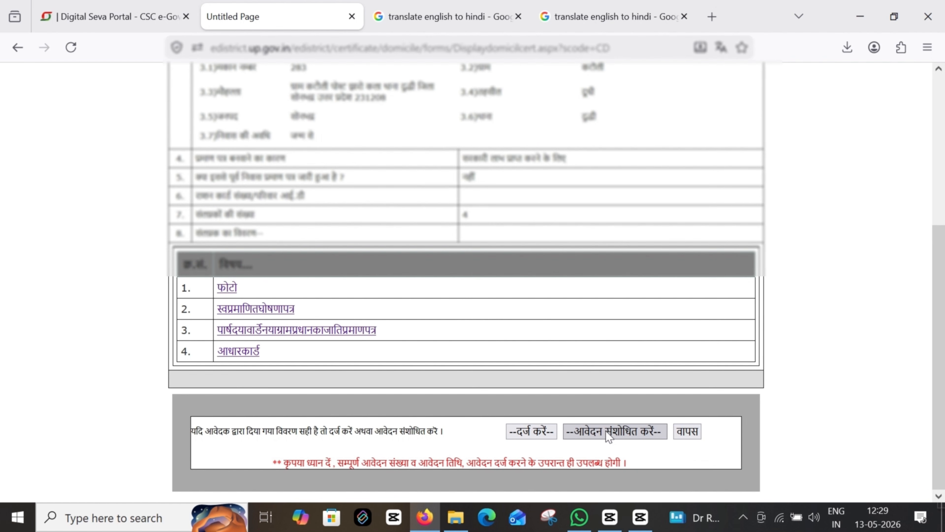
click(532, 432)
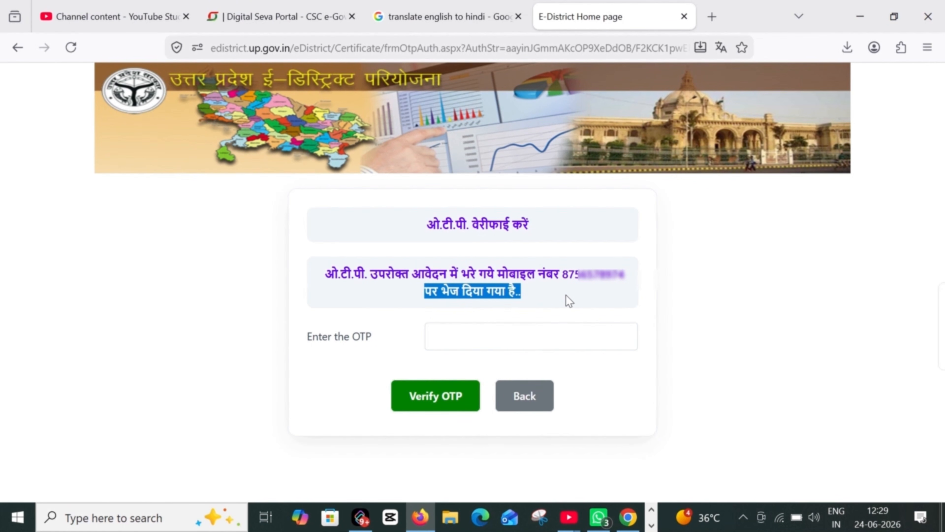
Enter the OTP received on the applicant's mobile and verify it
click(565, 295)
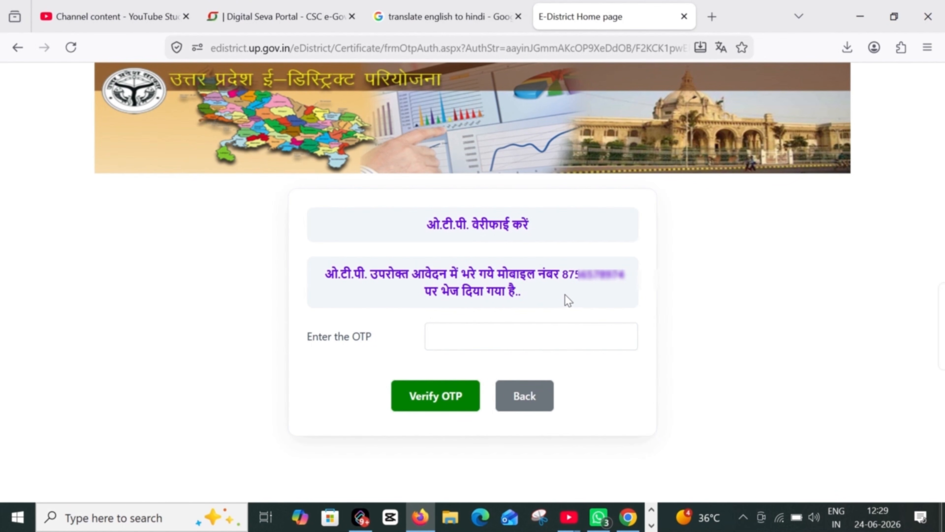
drag(314, 279, 637, 286)
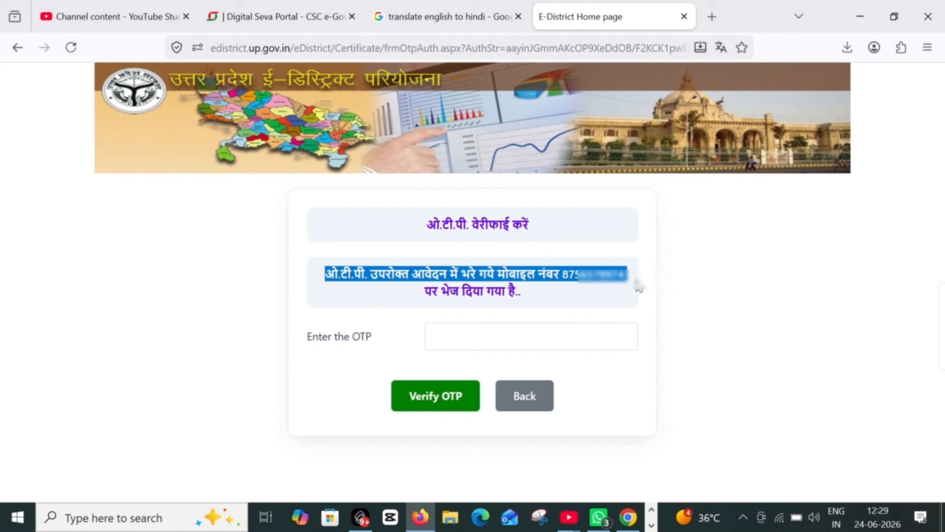
triple_click(445, 292)
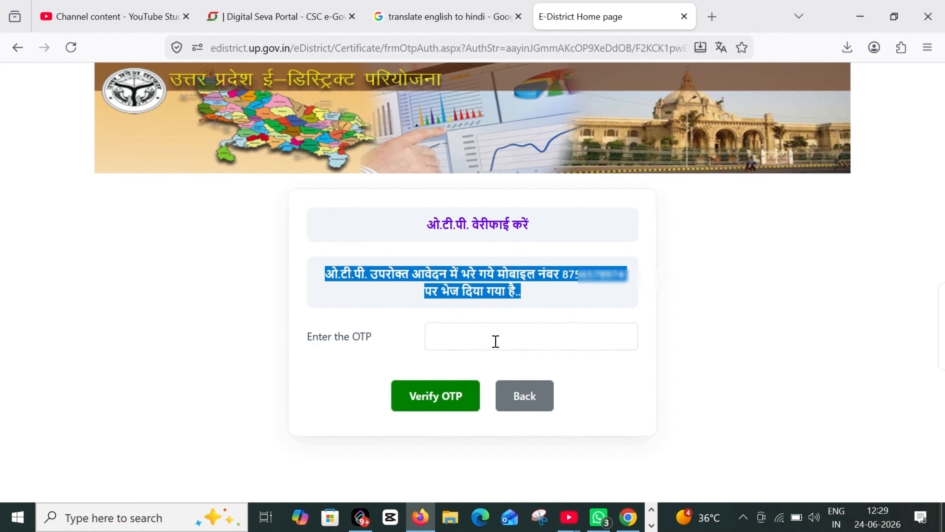
click(483, 336)
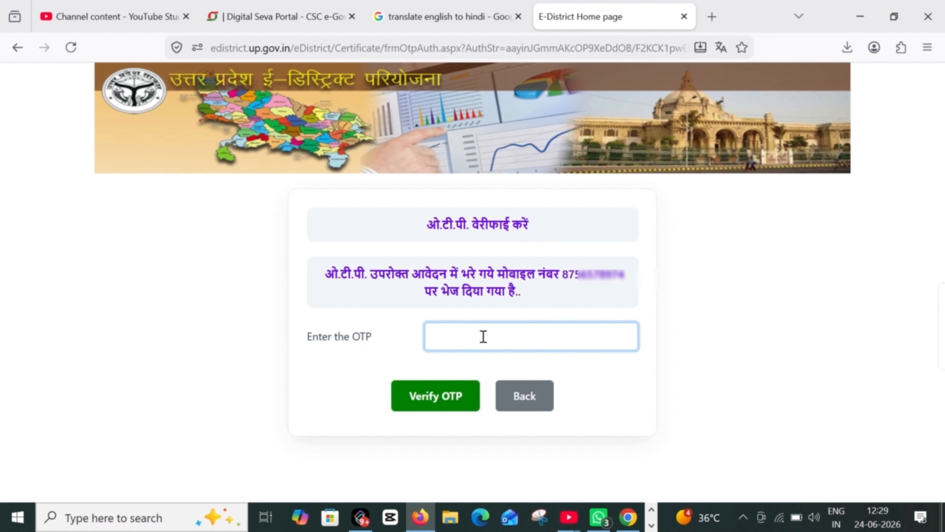
click(443, 399)
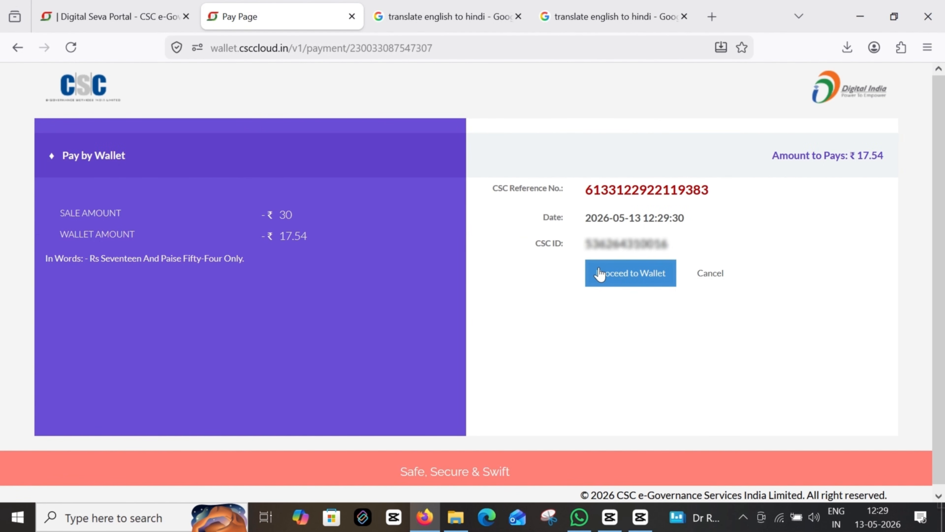
Proceed to the CSC wallet, enter the wallet PIN, and pay ₹17.54
drag(523, 191, 599, 329)
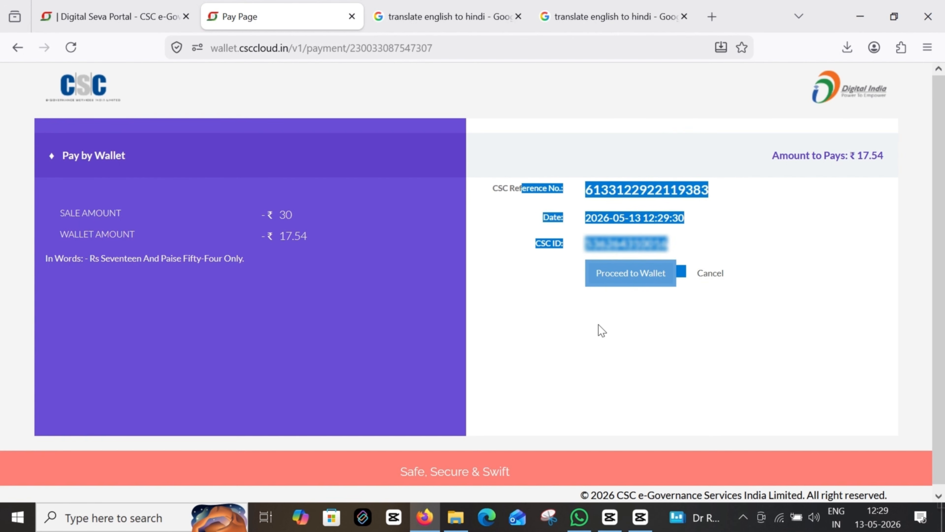
click(633, 343)
click(609, 277)
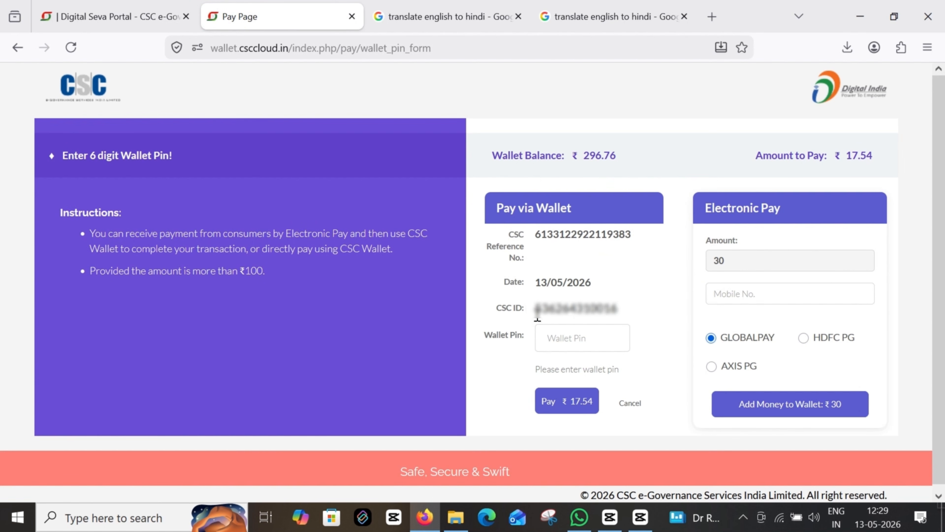
drag(499, 151, 625, 160)
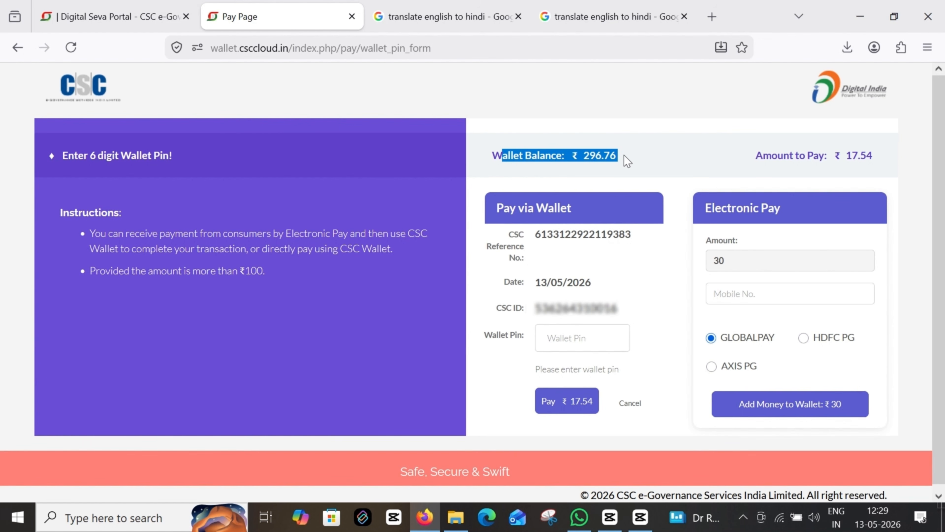
drag(790, 160, 864, 144)
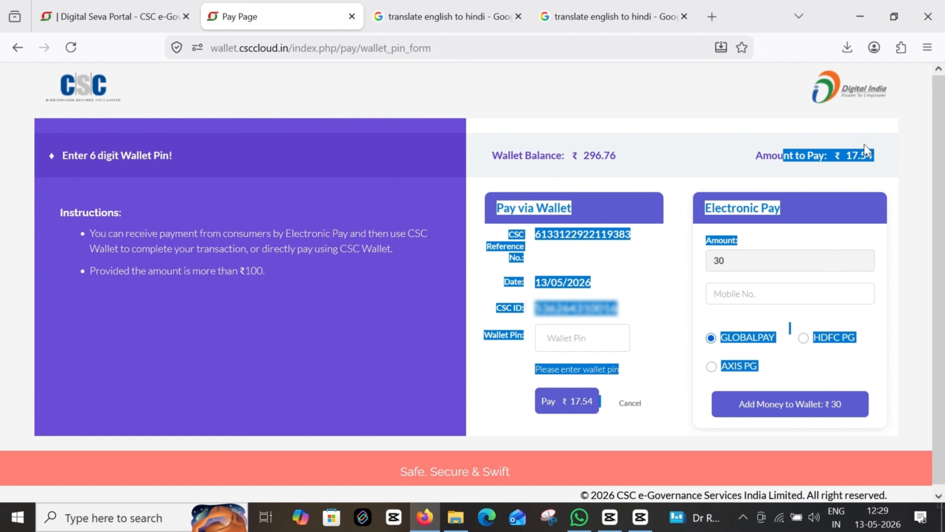
click(564, 339)
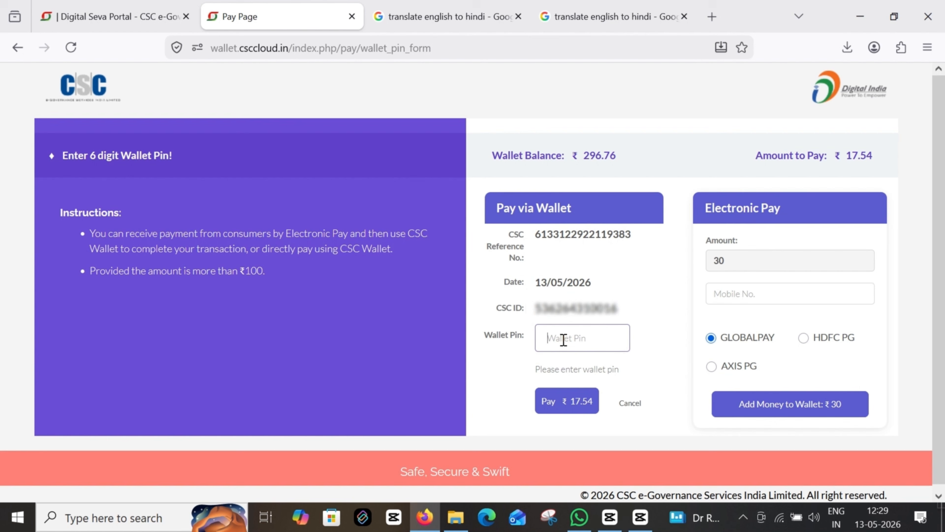
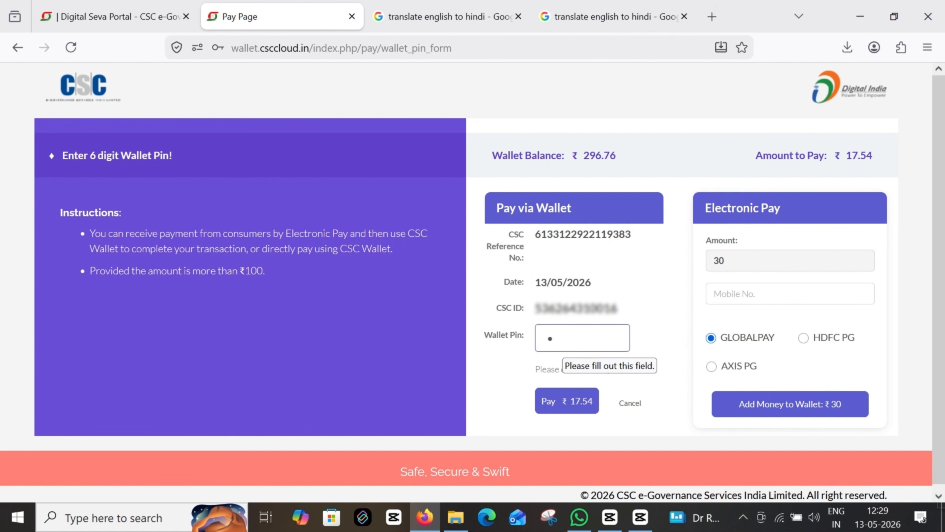
key(BackSpace)
click(565, 400)
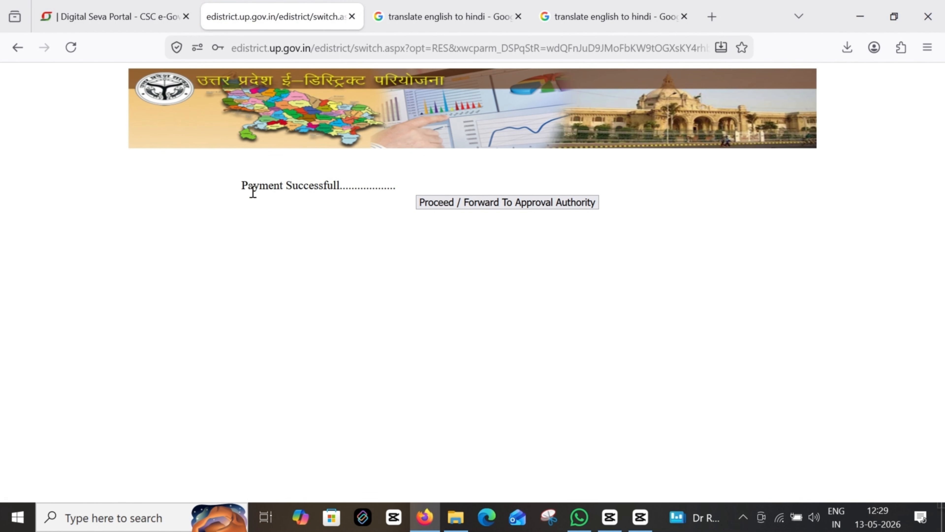
Forward the paid application to the approval authority
drag(239, 188, 337, 186)
click(426, 205)
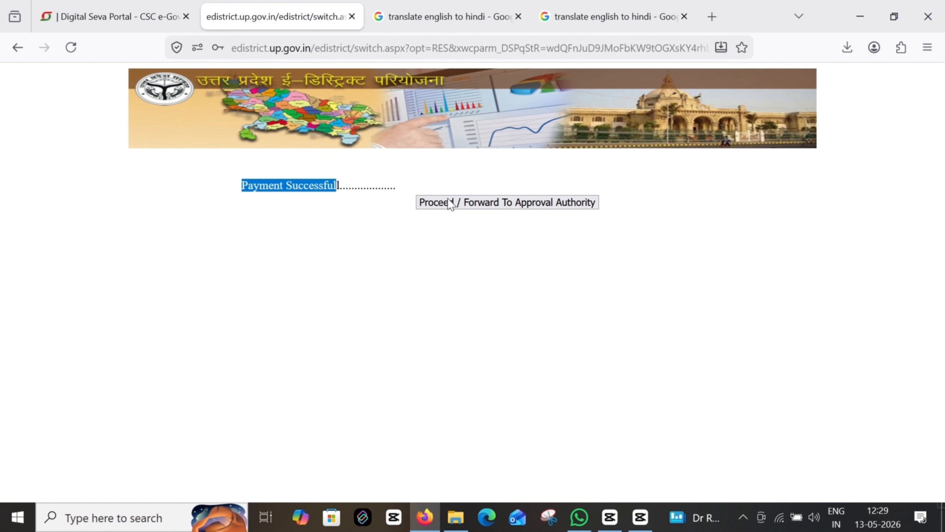
click(507, 205)
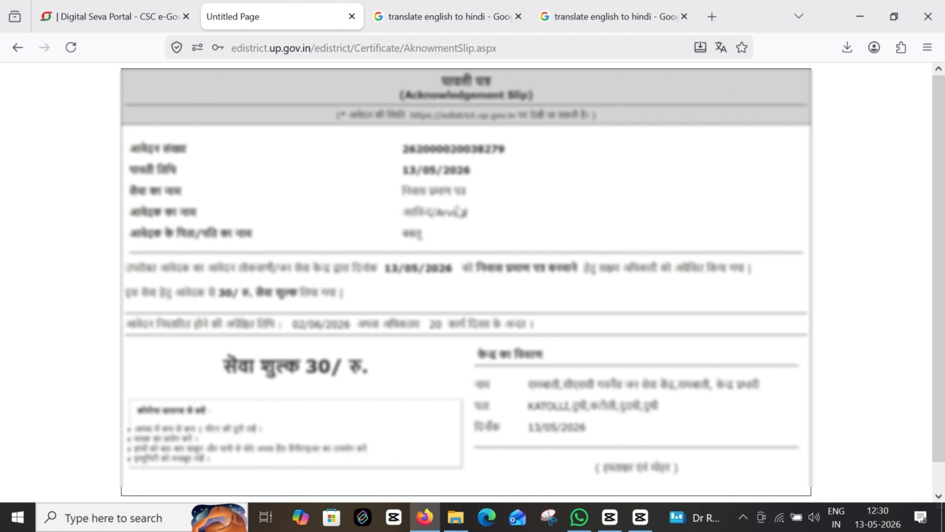
Save the acknowledgement slip as a PDF named 'pi' and return to the dashboard
scroll(375, 339, down, 1)
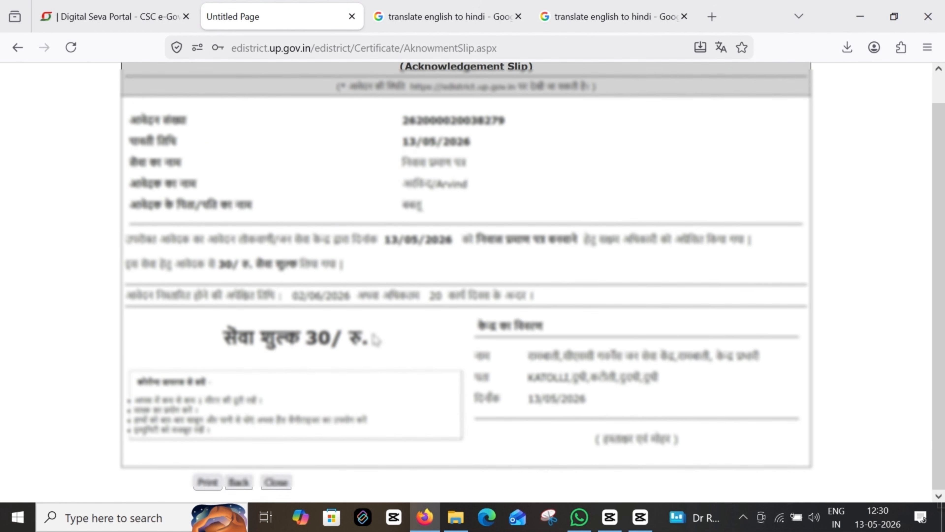
click(210, 486)
click(753, 478)
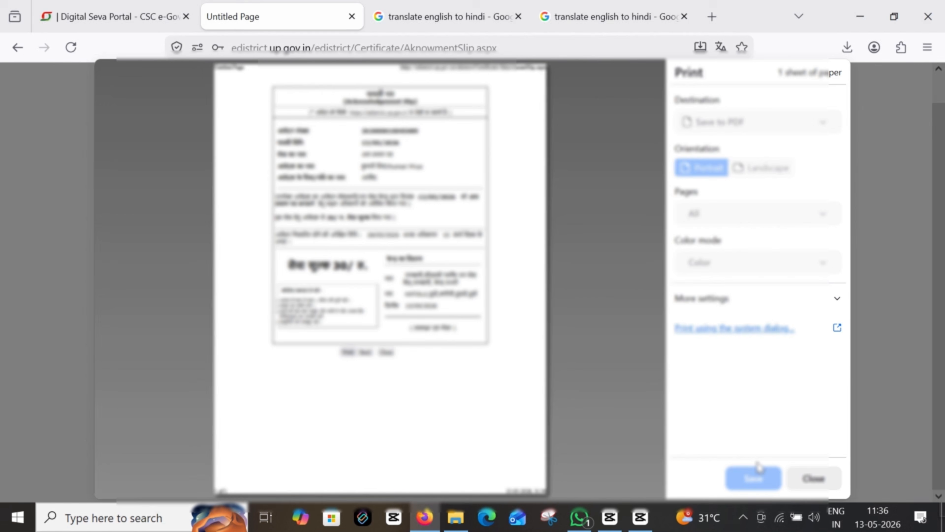
click(222, 272)
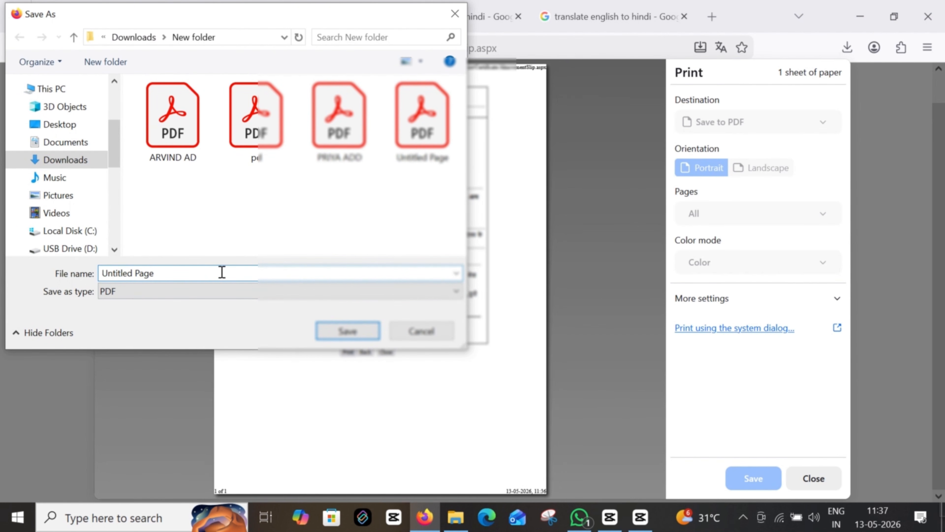
key(BackSpace)
key(BackSpace)
key(BackSpace)
key(BackSpace)
key(BackSpace)
key(BackSpace)
key(BackSpace)
key(BackSpace)
key(BackSpace)
key(BackSpace)
key(BackSpace)
key(BackSpace)
key(BackSpace)
key(BackSpace)
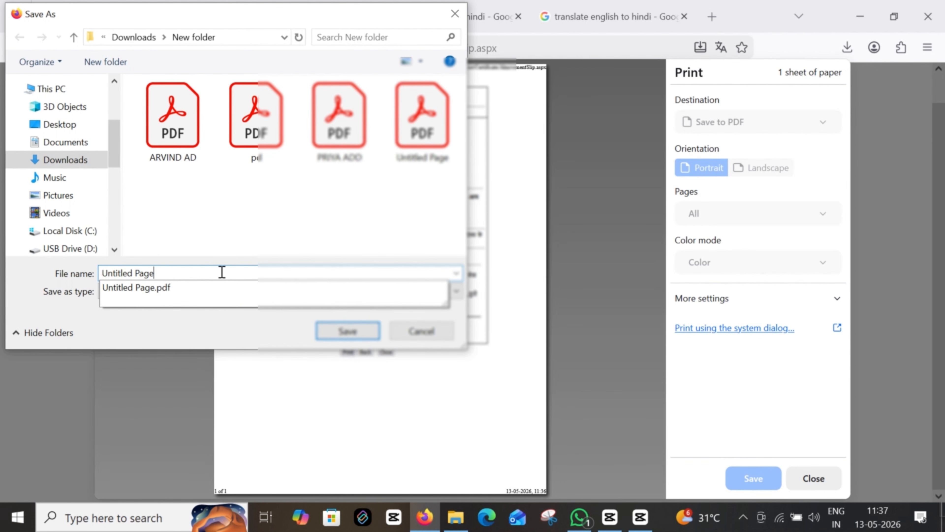
text(p)
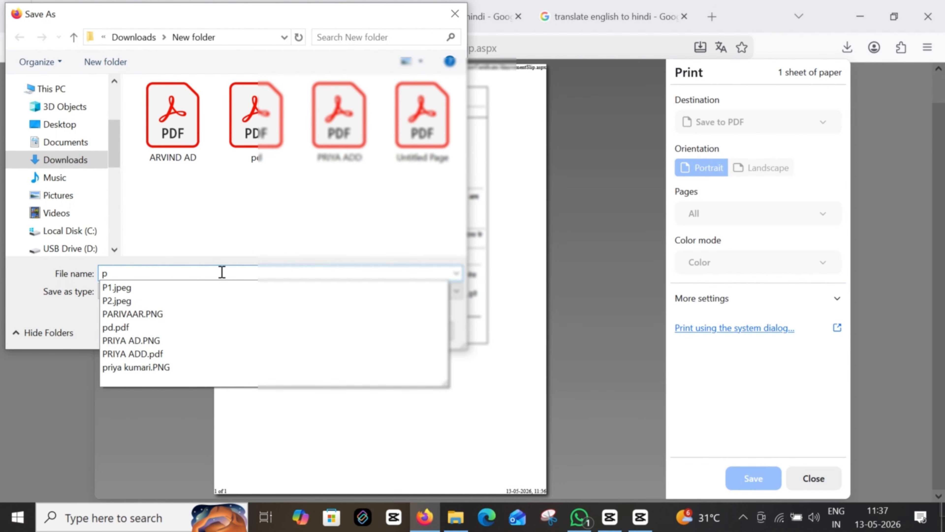
text(i)
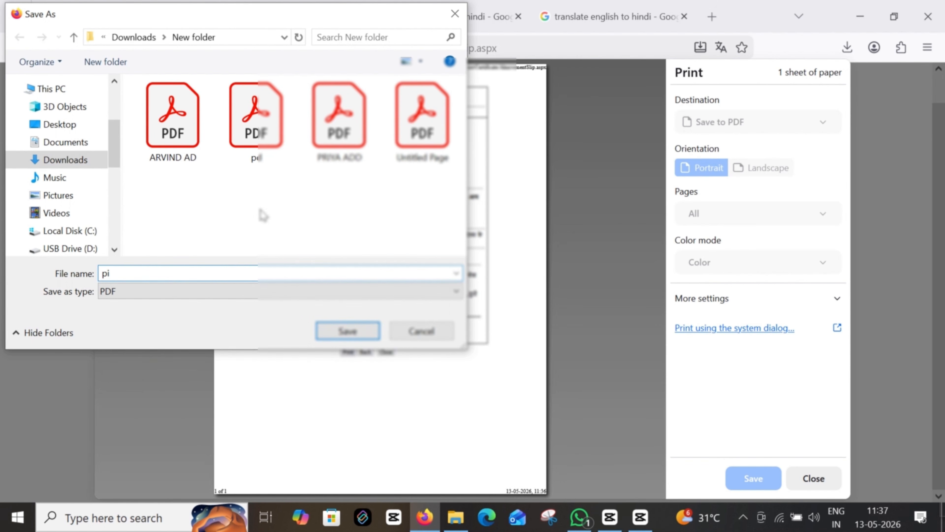
click(347, 331)
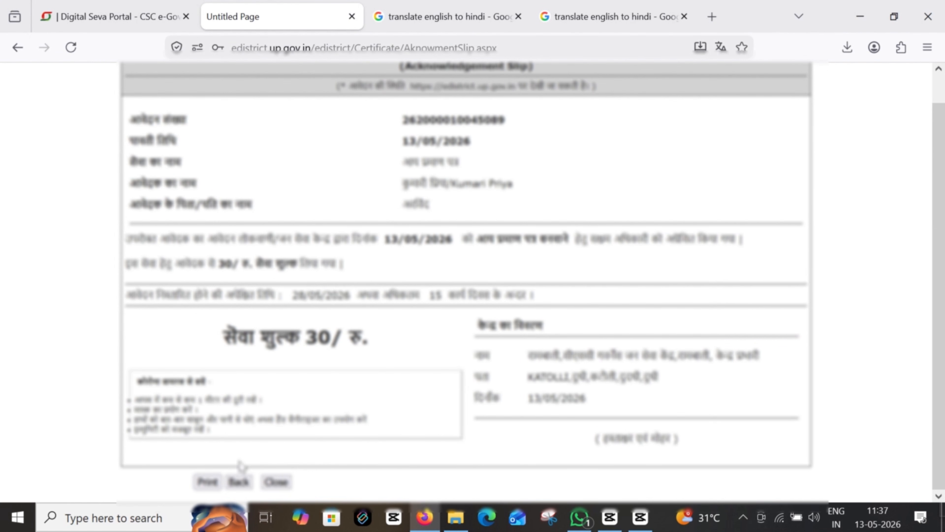
click(239, 481)
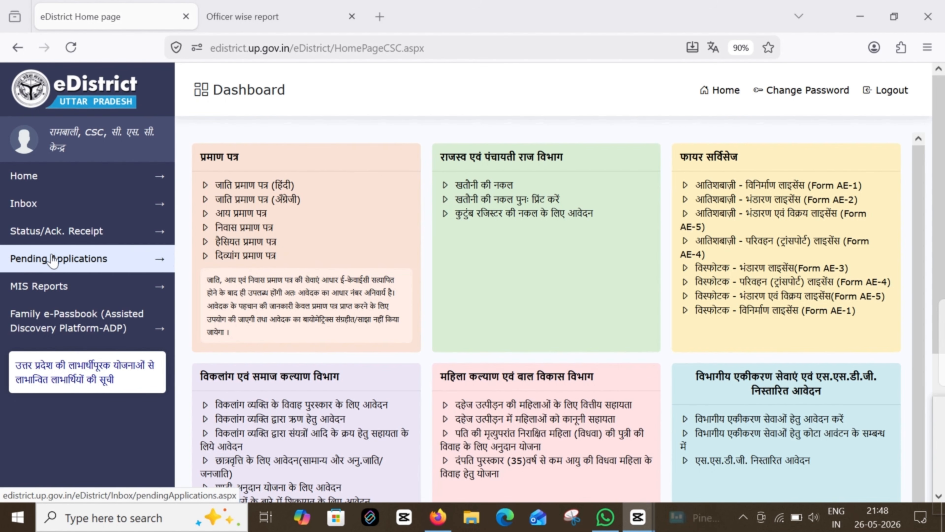
Open Pending Applications and list the four pending Income certificate applications
click(82, 266)
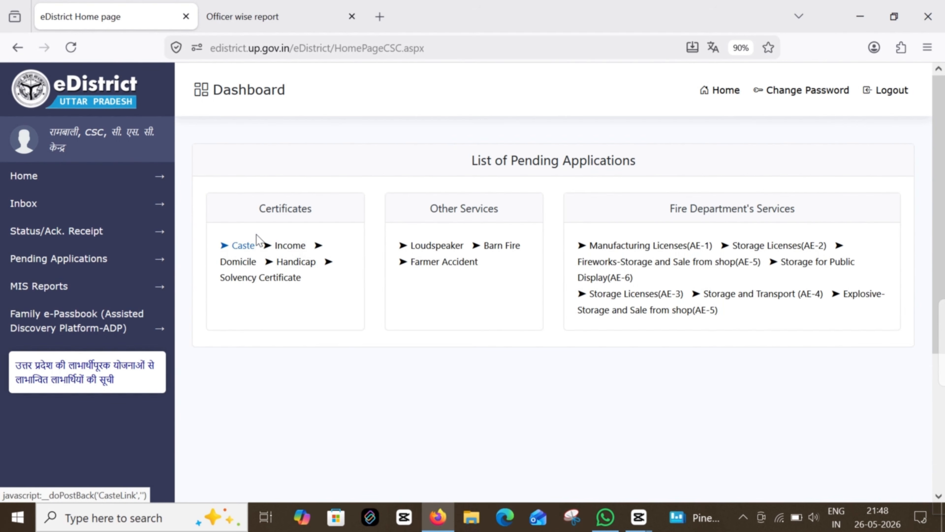
drag(250, 213, 316, 216)
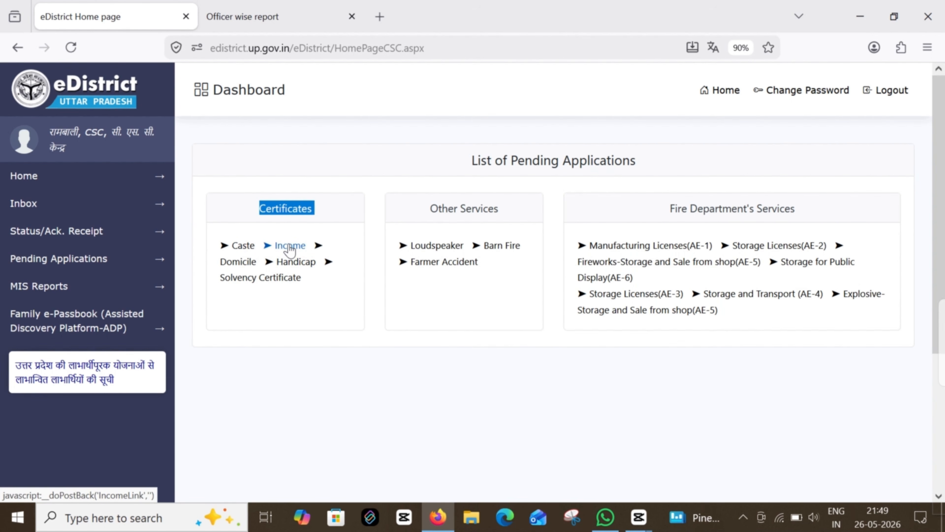
click(290, 246)
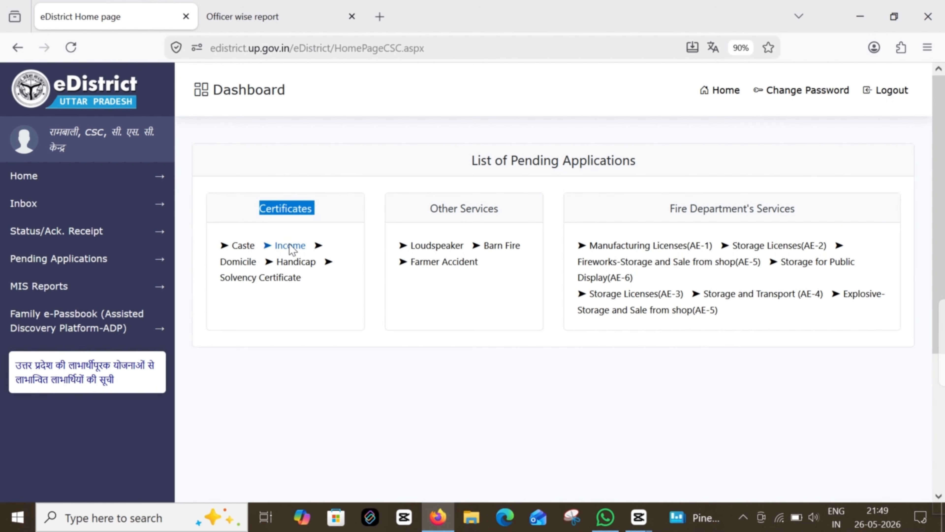
scroll(284, 374, down, 2)
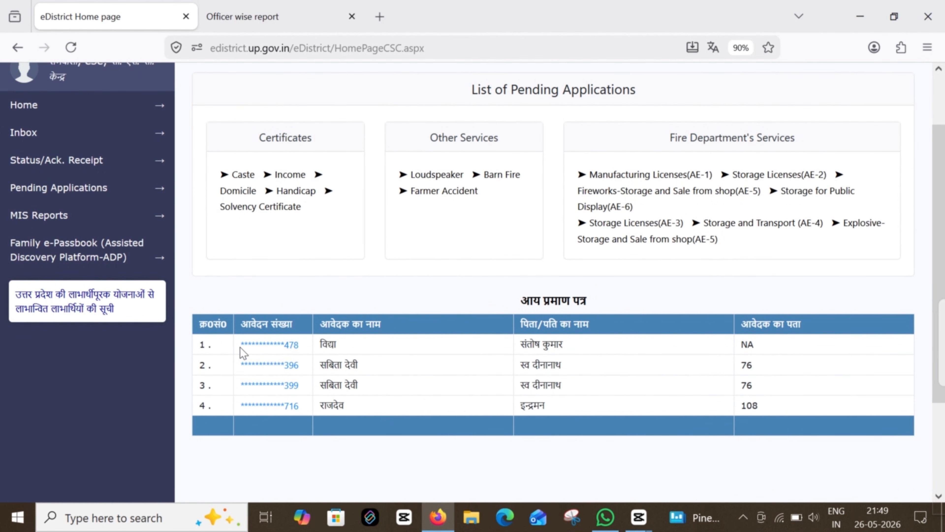
drag(240, 348, 307, 351)
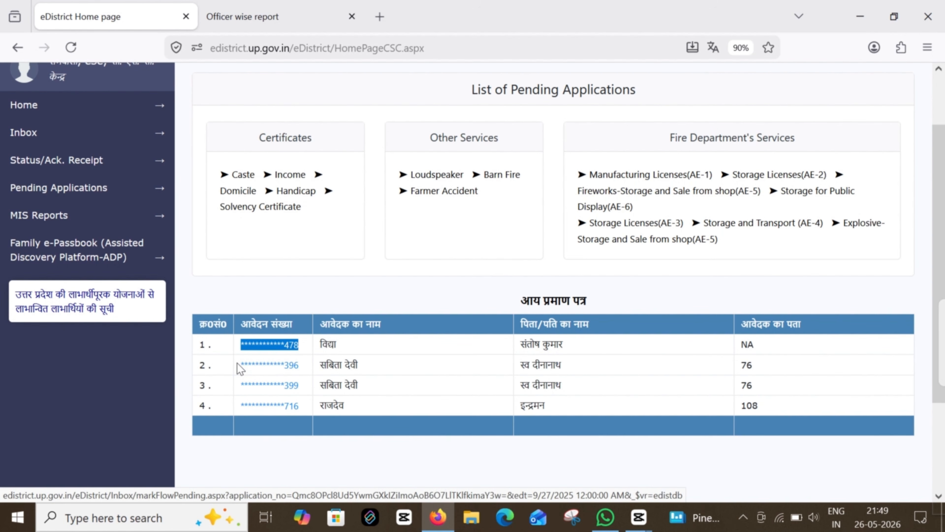
drag(242, 365, 303, 373)
drag(241, 385, 303, 396)
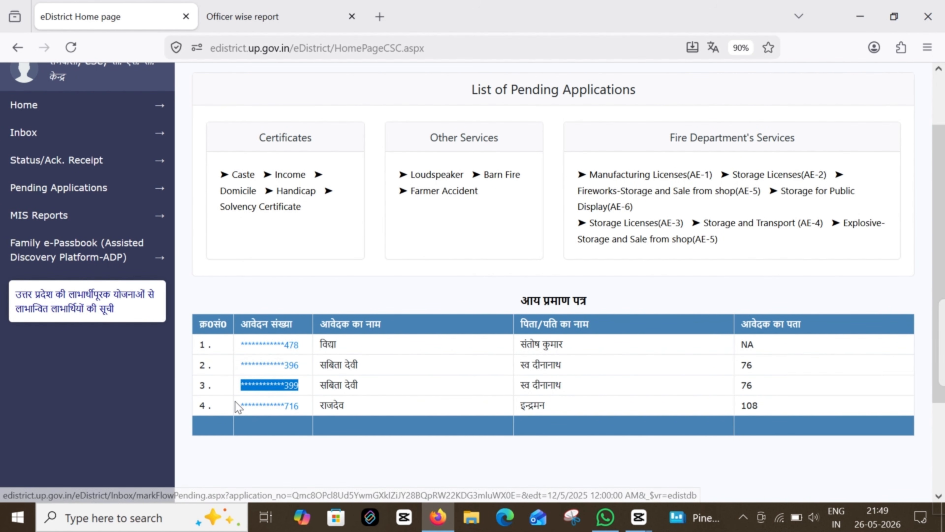
drag(241, 405, 305, 406)
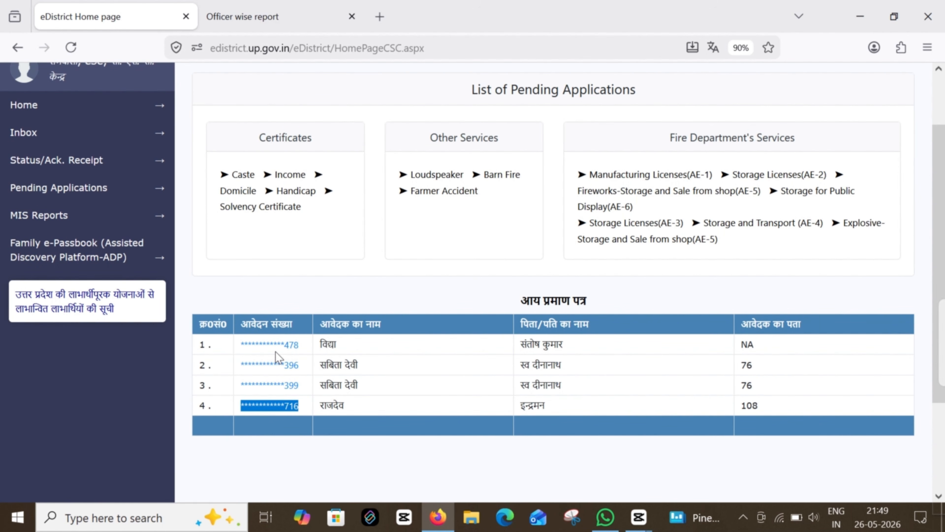
Open the first pending Income application, review its details, and proceed from it
click(290, 346)
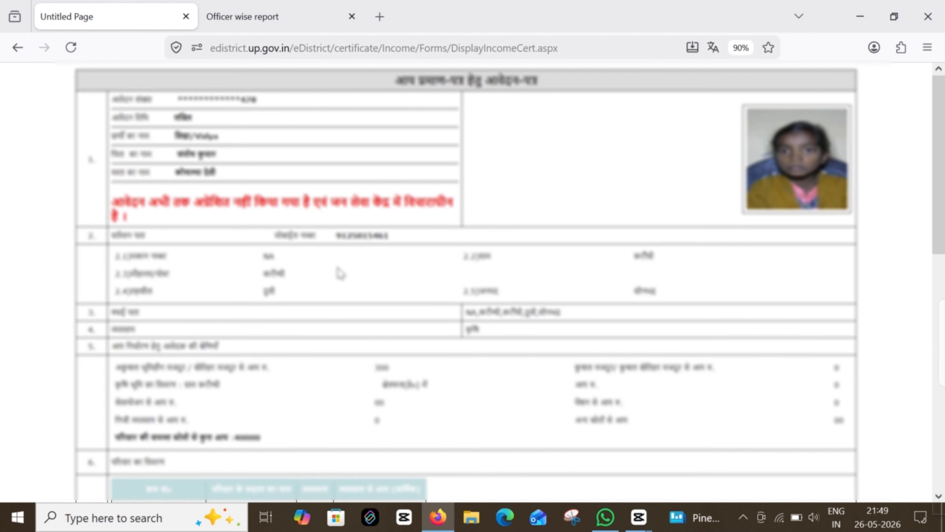
scroll(363, 275, down, 5)
scroll(363, 274, down, 8)
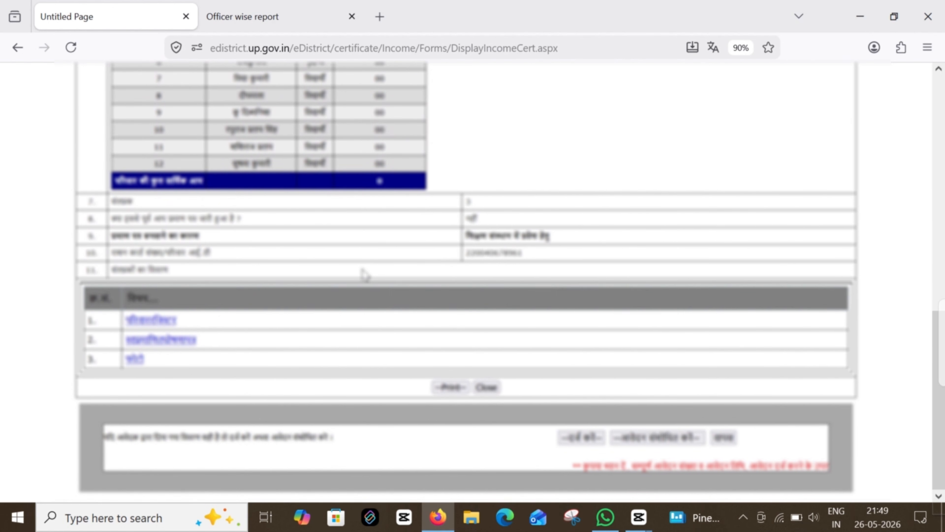
scroll(364, 274, up, 2)
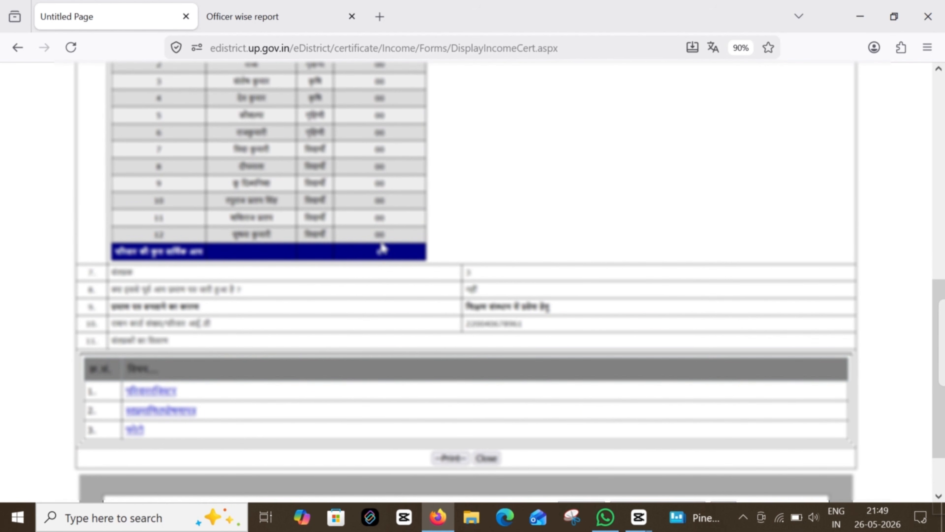
scroll(386, 247, down, 2)
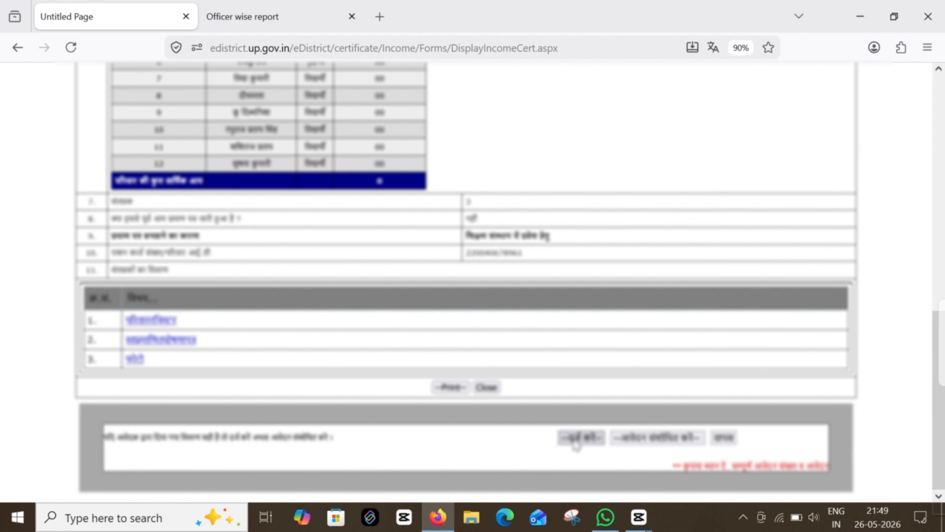
click(576, 439)
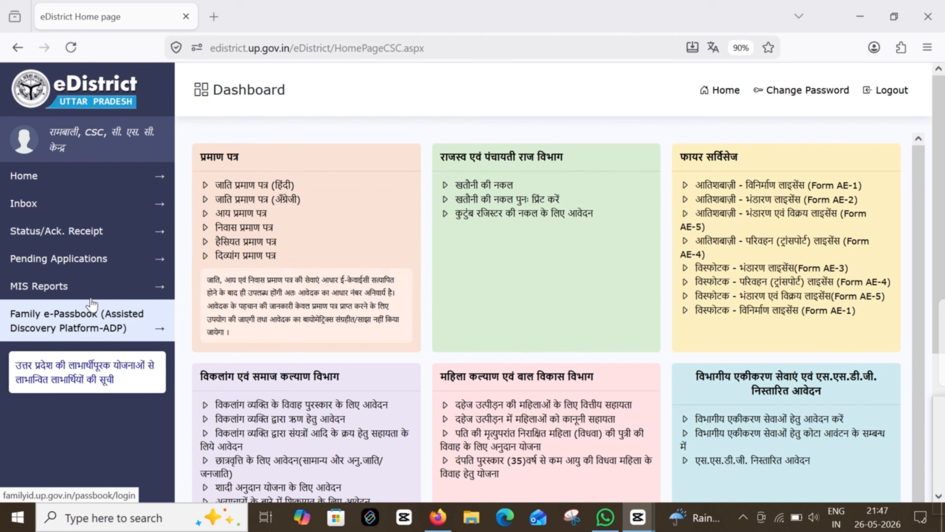
mouse_move(99, 289)
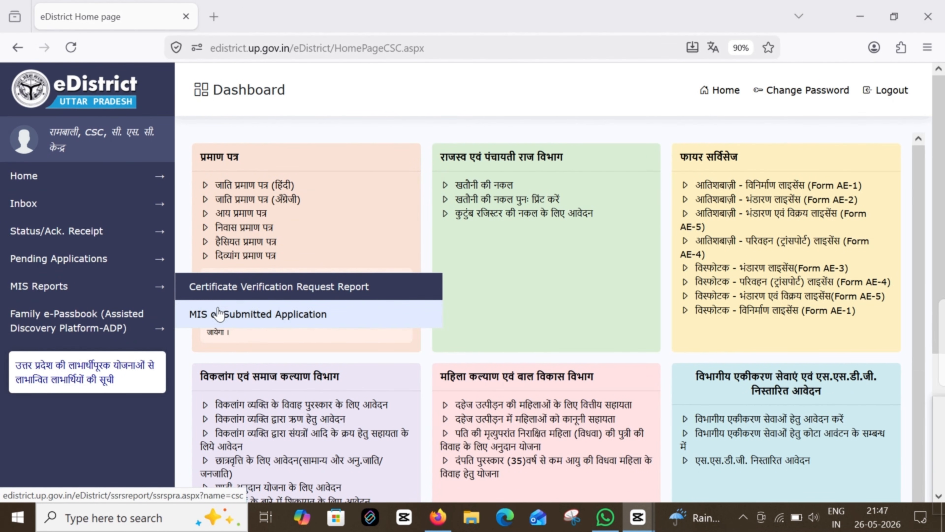
Generate the submitted-applications MIS report, list the 67 income certificates, and copy row 27's number
click(234, 314)
click(661, 126)
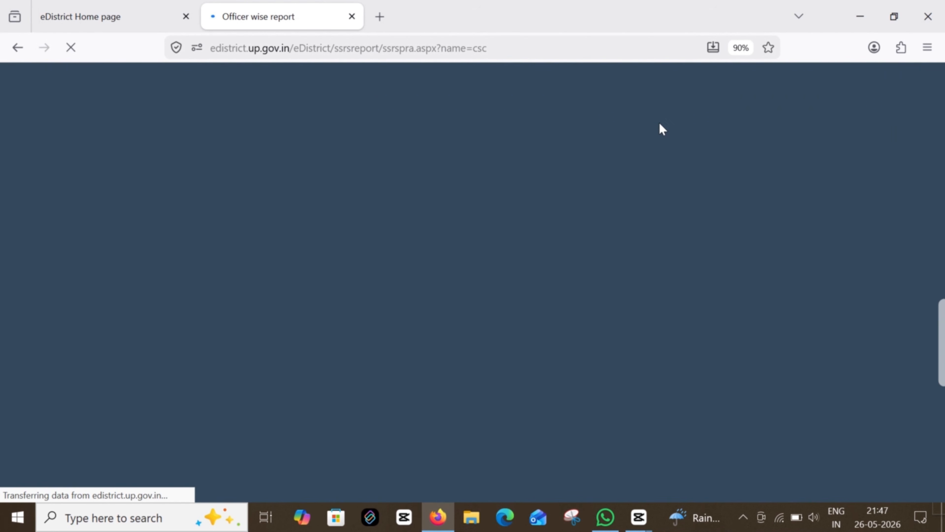
drag(158, 273, 235, 388)
click(236, 335)
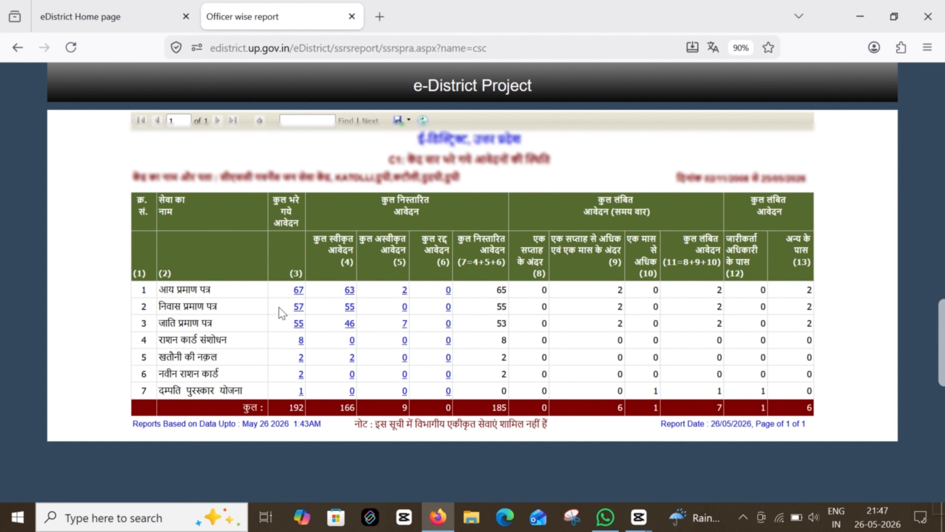
click(298, 290)
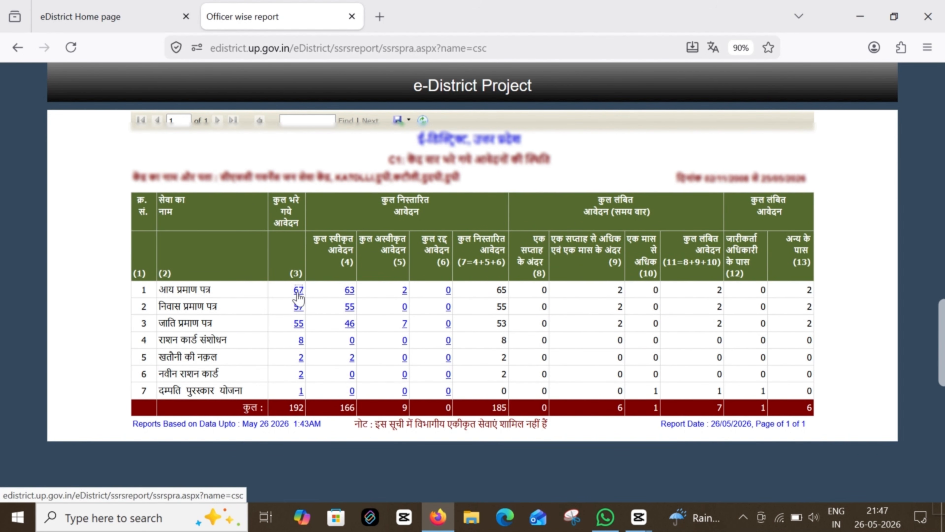
drag(168, 294, 213, 294)
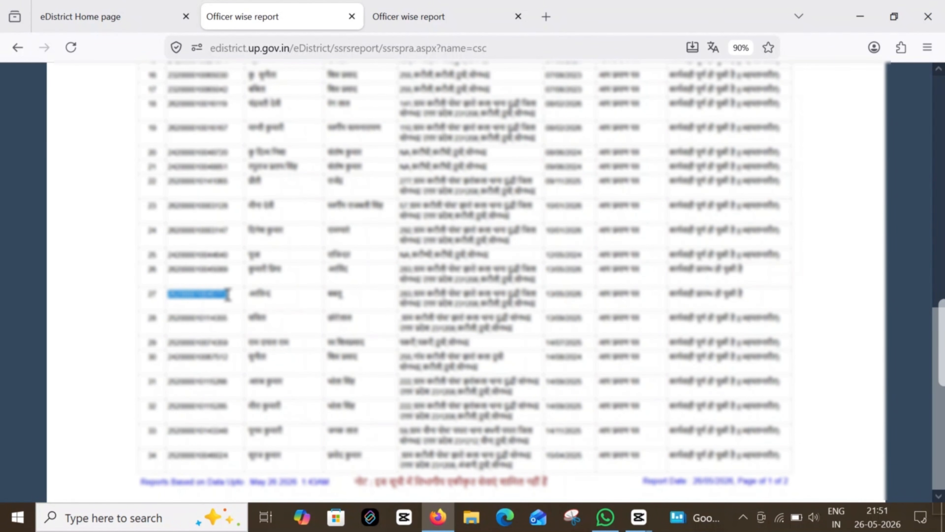
right_click(224, 294)
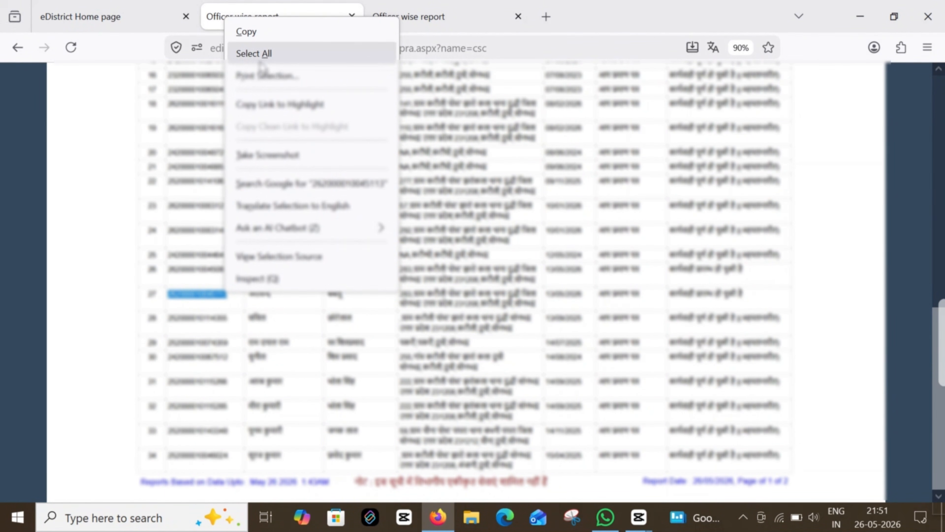
click(257, 33)
scroll(218, 240, up, 5)
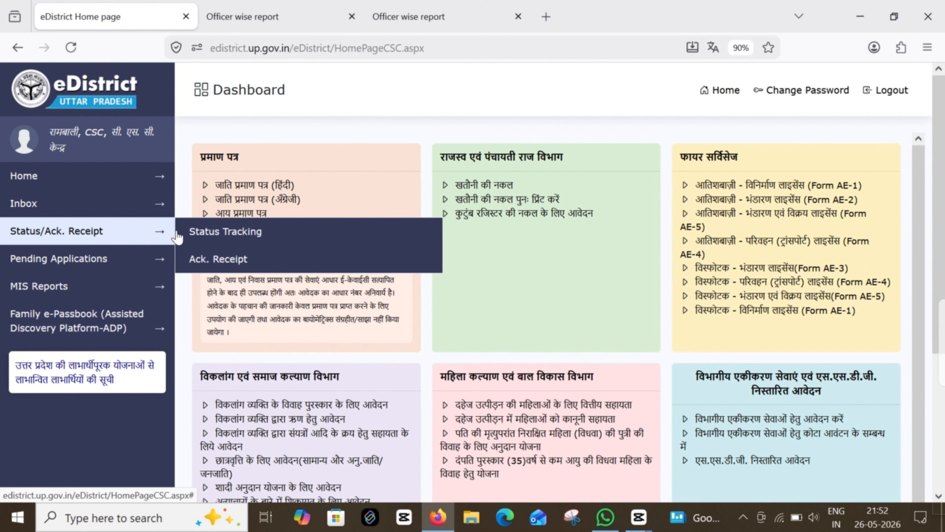
Track the pasted application number's status, which shows it forwarded to the lekhpal, then go to Ack. Receipt
click(222, 239)
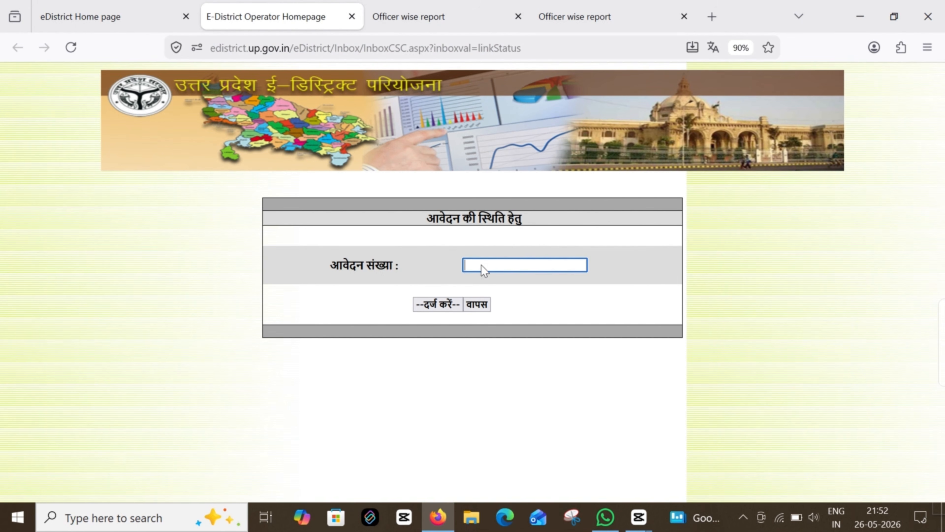
right_click(482, 267)
click(505, 376)
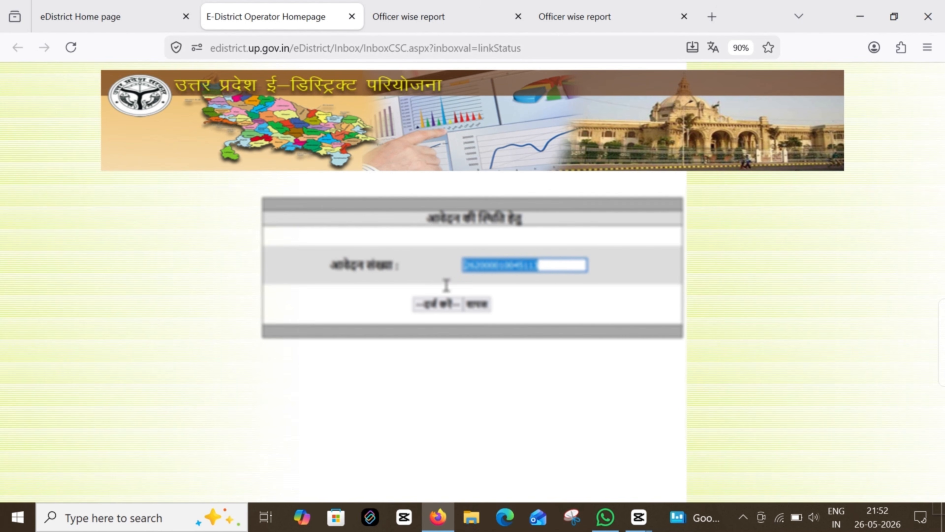
click(443, 310)
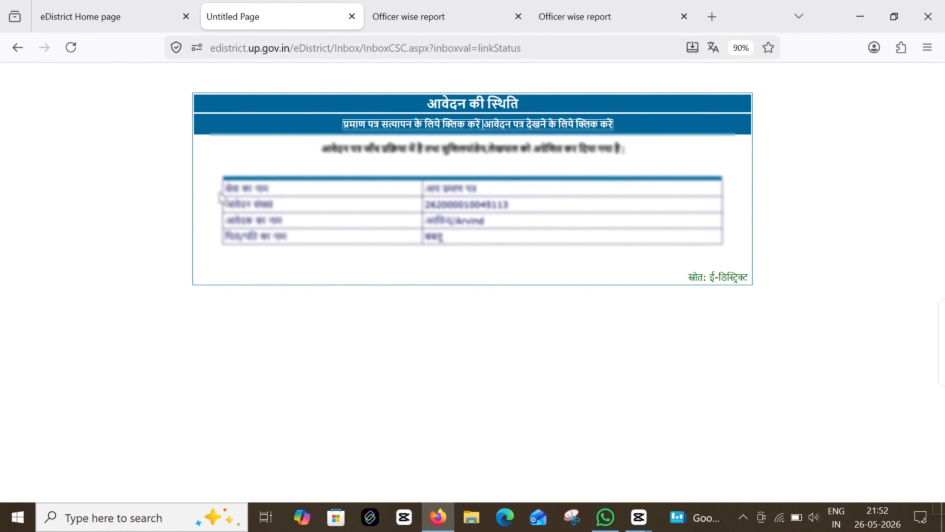
drag(225, 185, 446, 257)
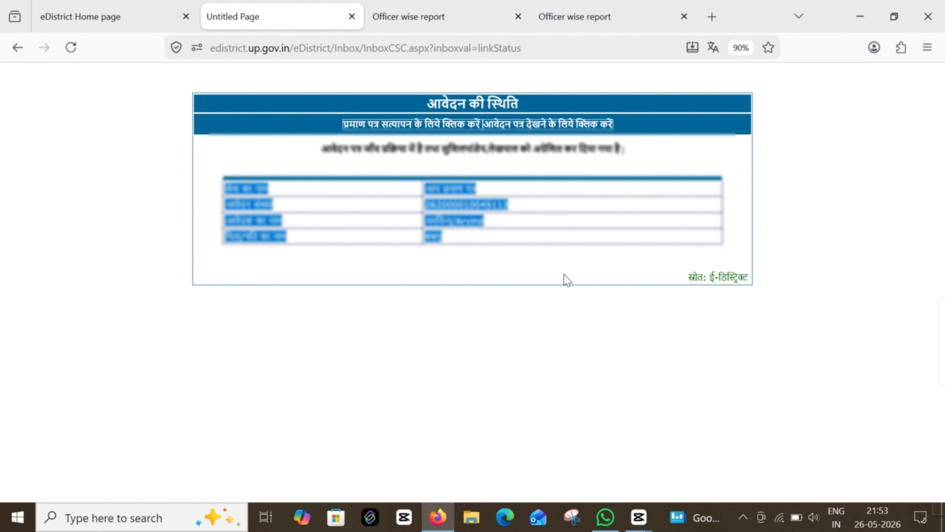
click(542, 258)
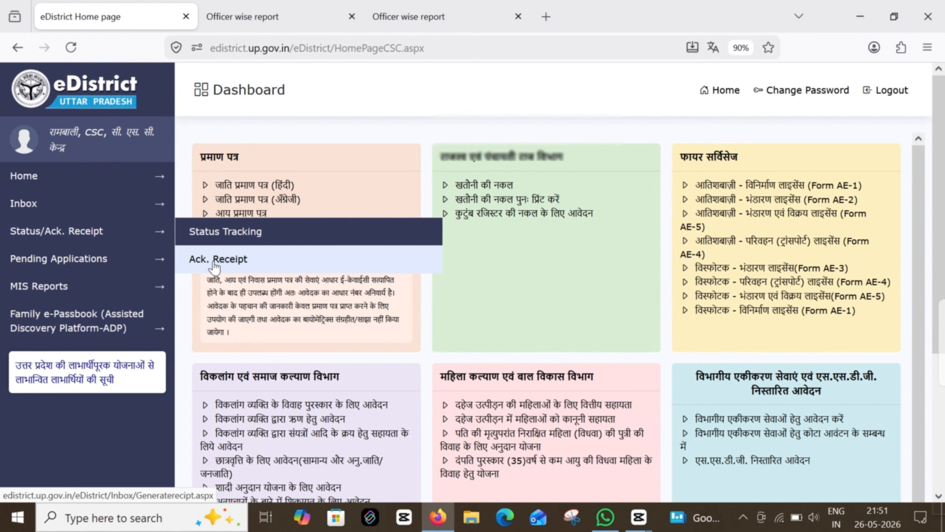
click(214, 261)
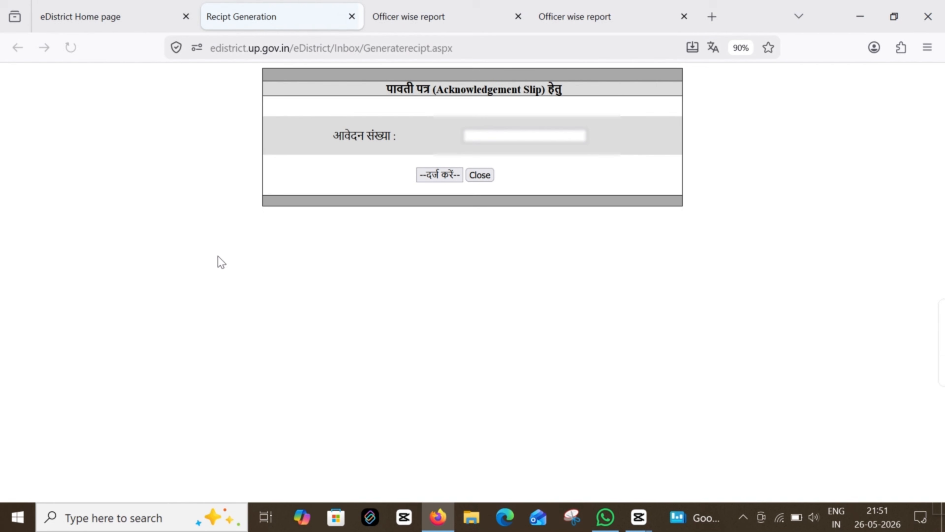
Generate the acknowledgement slip for the pasted application number, showing the ₹30 fee, and send it to print
click(480, 137)
right_click(480, 138)
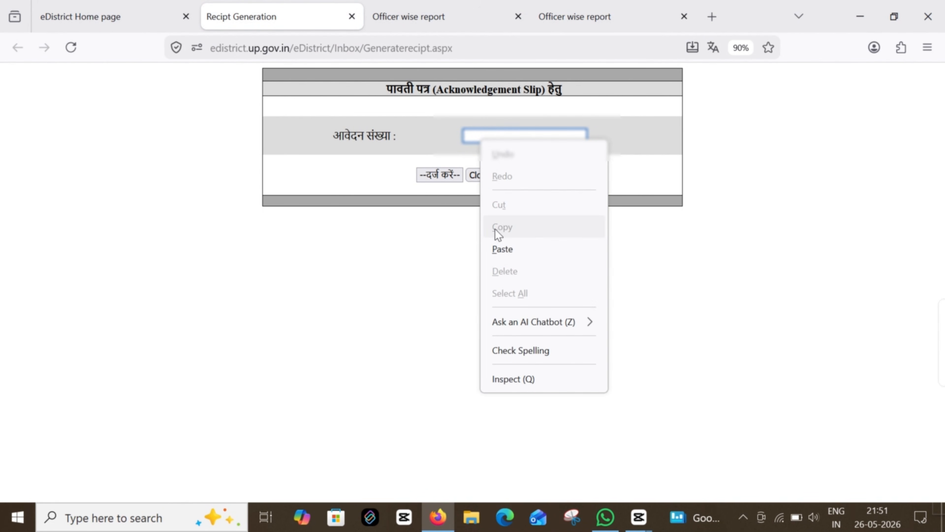
click(497, 248)
click(439, 175)
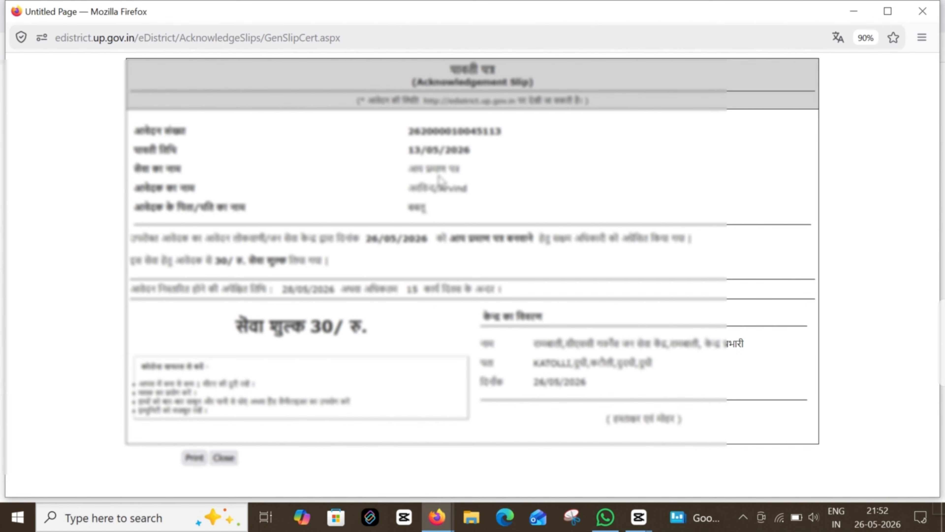
click(195, 461)
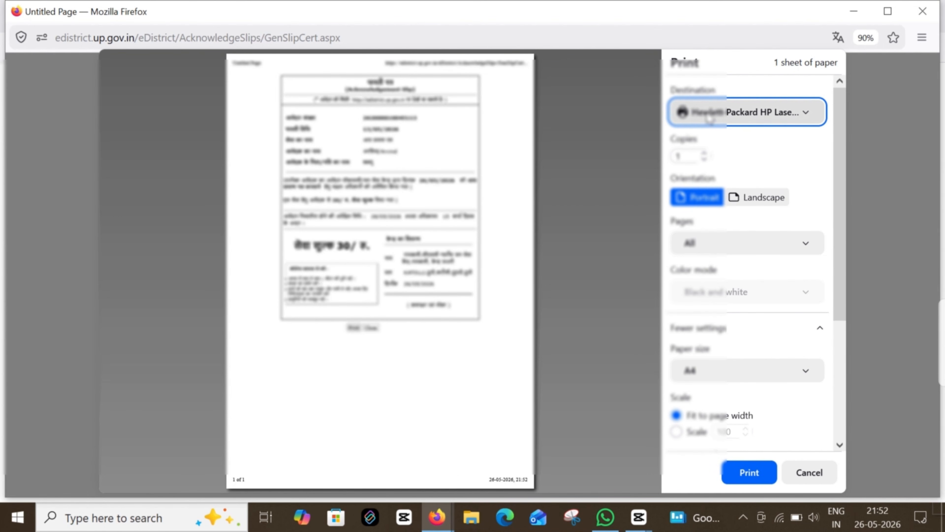
click(748, 112)
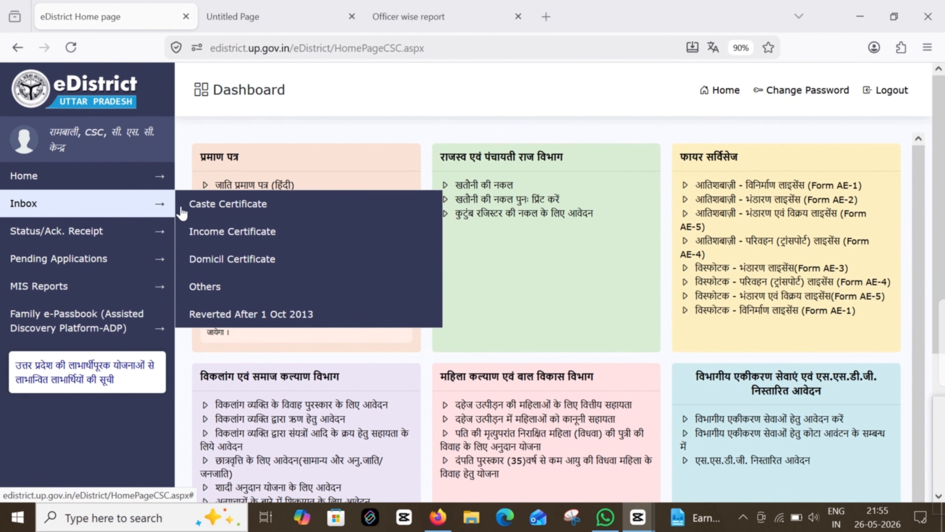
List the unfinished Income service applications in the Inbox
click(232, 210)
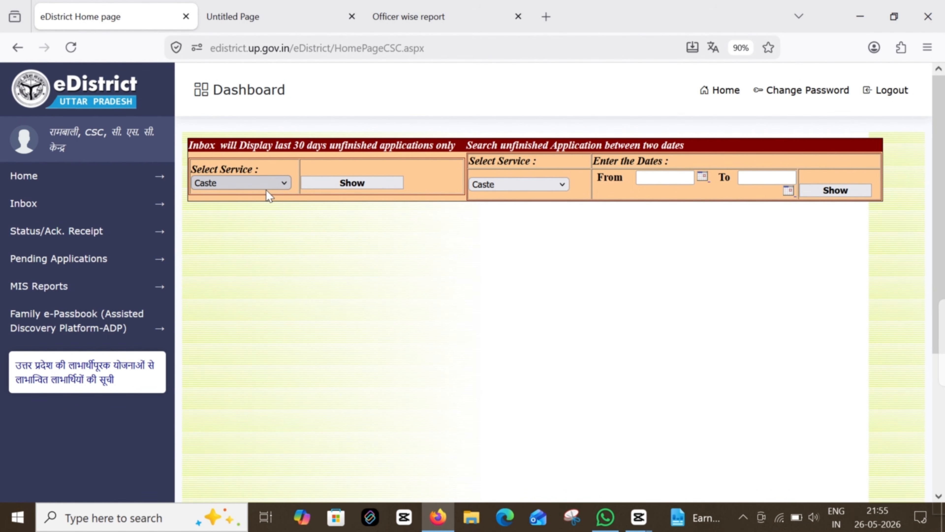
click(257, 183)
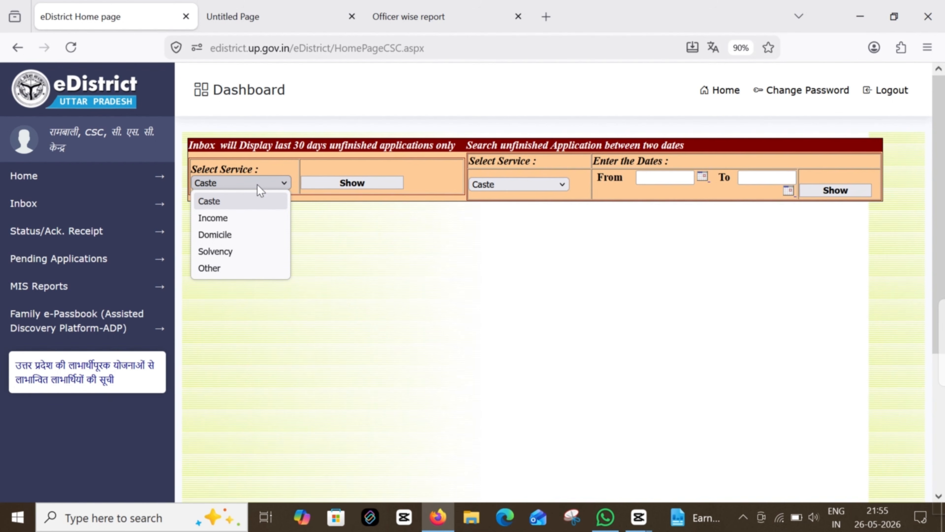
click(223, 218)
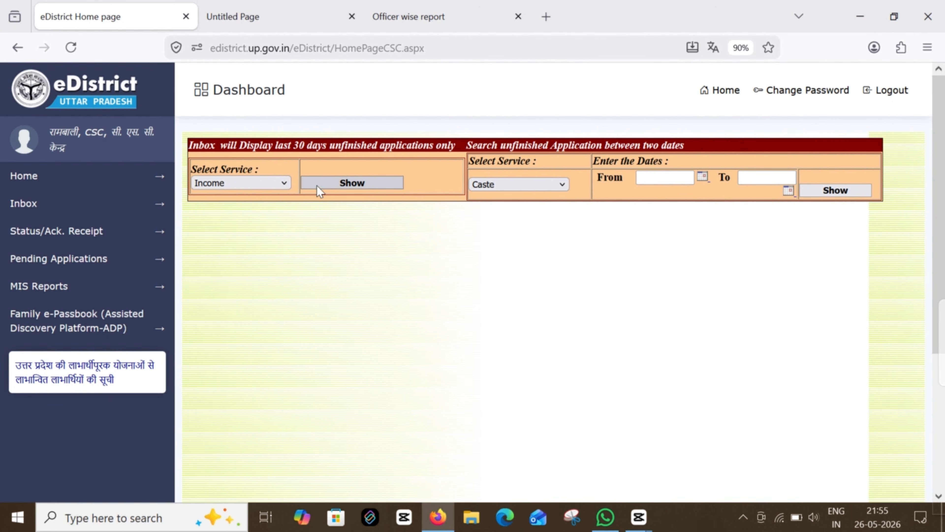
click(360, 185)
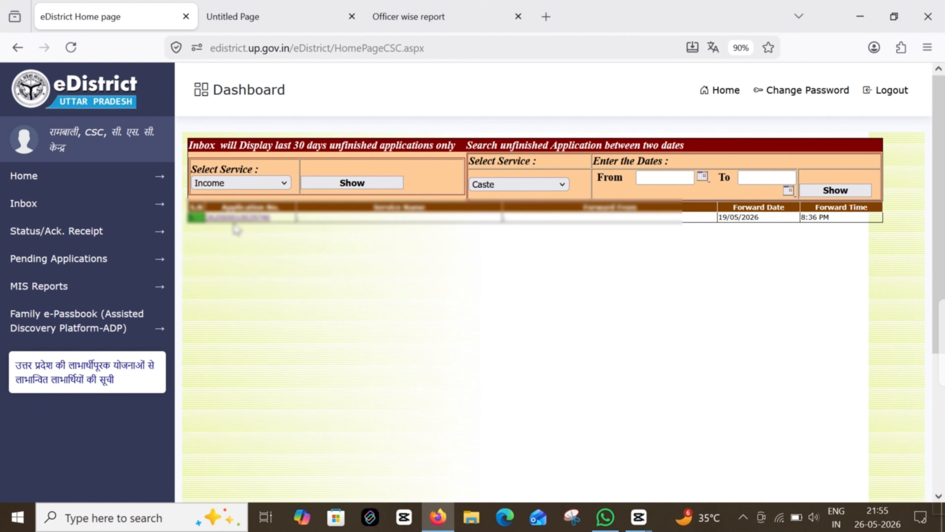
Open the pending Income application, close its blank popup, and log out of the portal
click(250, 223)
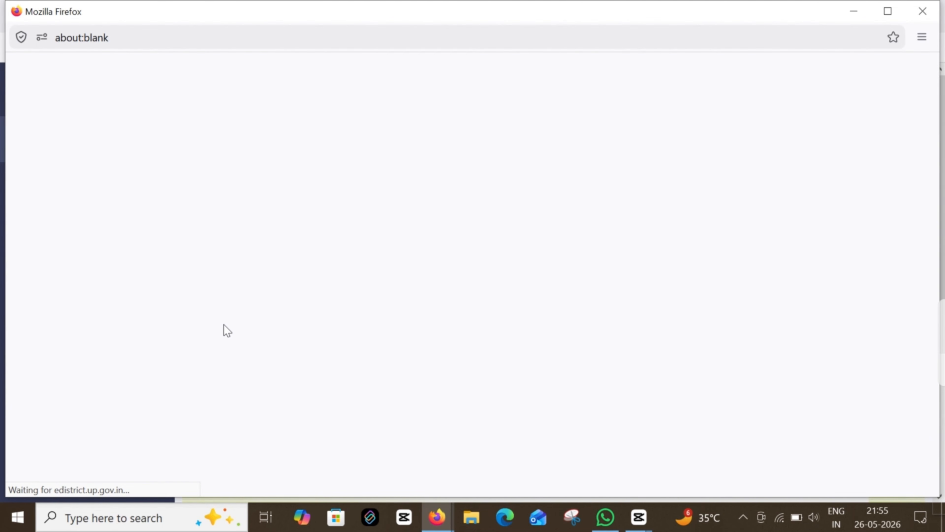
click(936, 15)
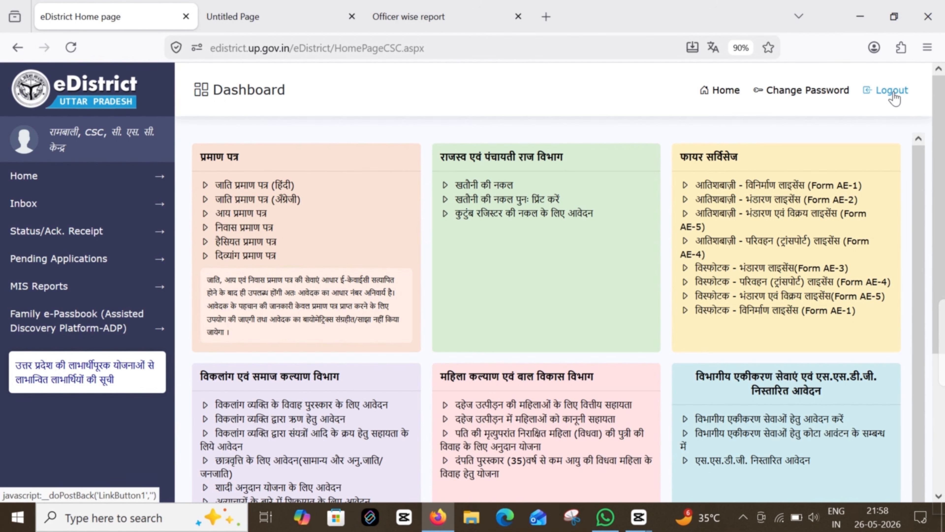
click(892, 93)
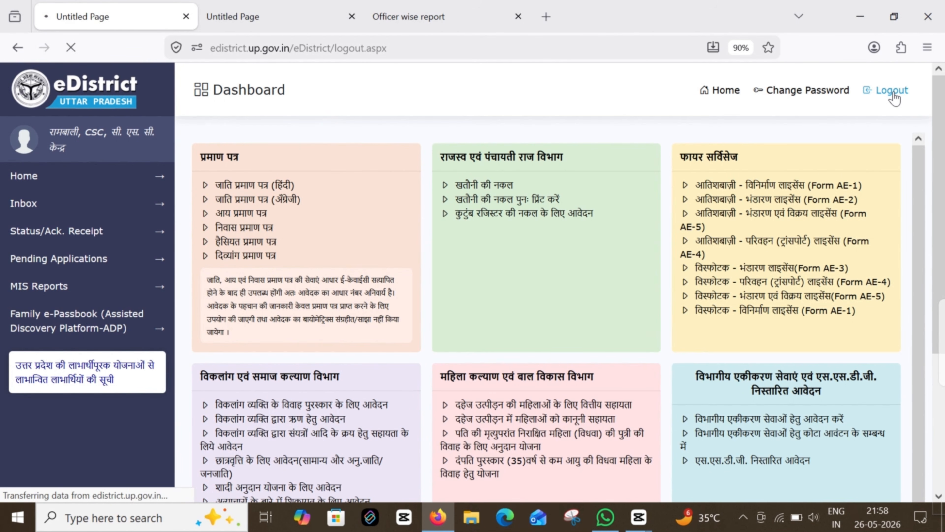